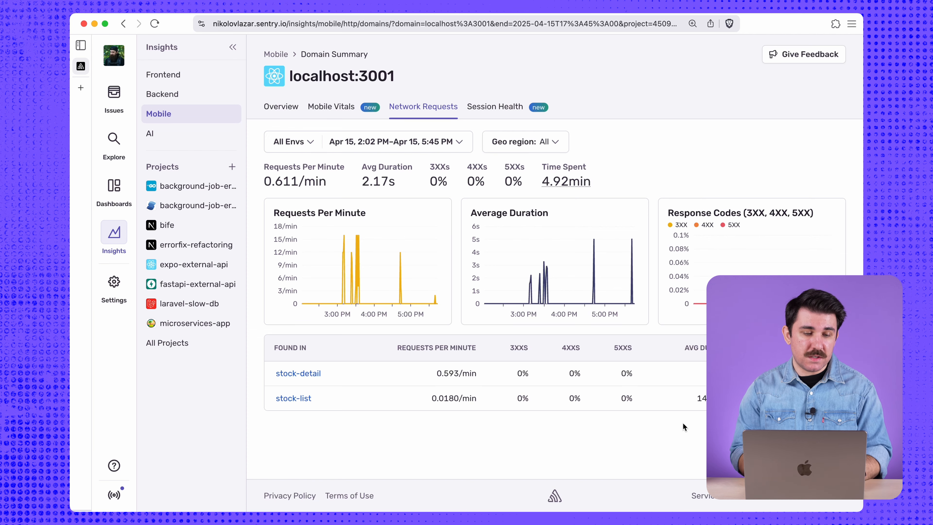
Open the Traces explorer and filter it to the expo-external-api project
{"action": "left_click", "coordinate": [114, 141]}
{"action": "left_click", "coordinate": [163, 77]}
{"action": "left_click", "coordinate": [300, 89]}
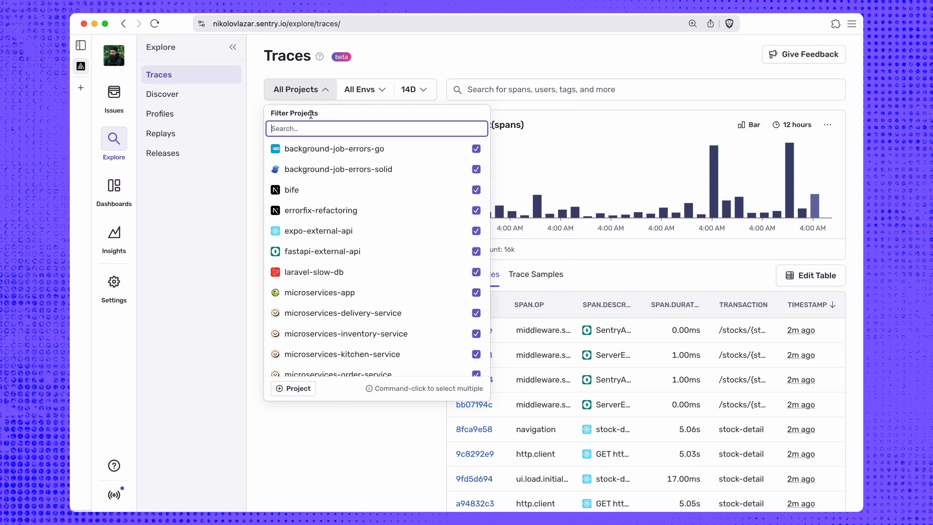
{"action": "left_click", "coordinate": [315, 234]}
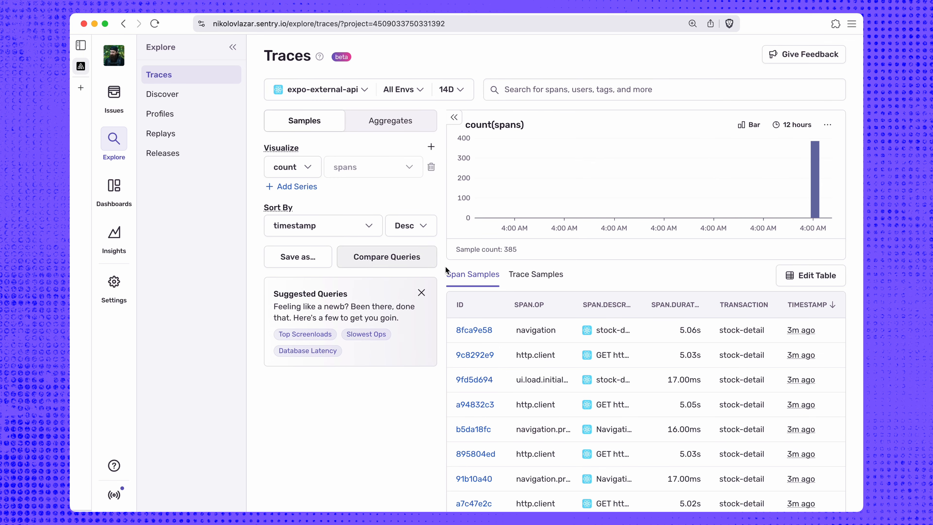
Show the trace samples instead of the span samples and collapse the Explore navigation sidebar
{"action": "left_click", "coordinate": [538, 278]}
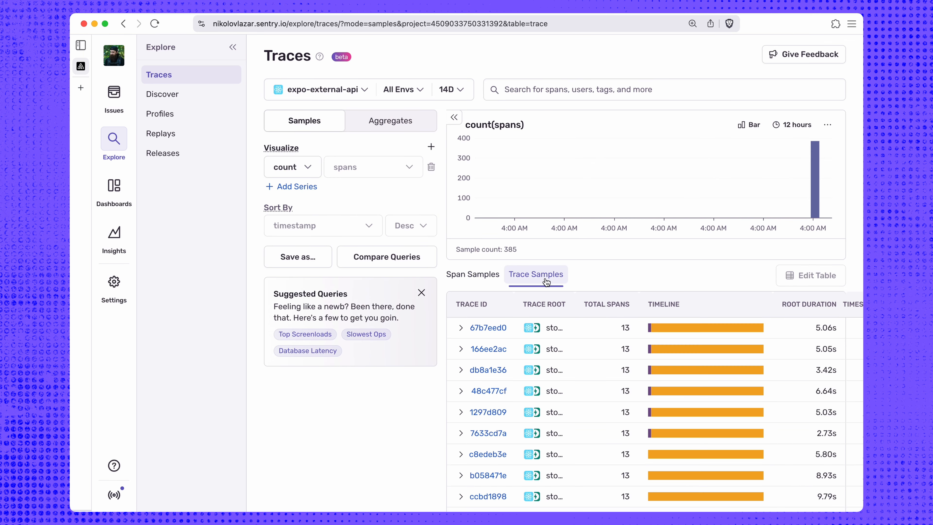
{"action": "scroll", "coordinate": [546, 281], "scroll_direction": "down", "scroll_amount": 3}
{"action": "scroll", "coordinate": [545, 278], "scroll_direction": "up", "scroll_amount": 3}
{"action": "left_click", "coordinate": [233, 47]}
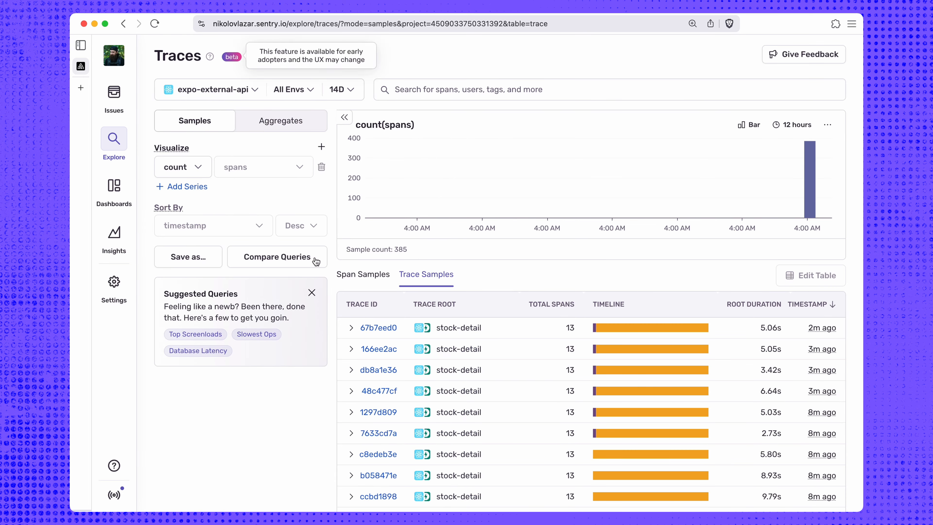
Examine the root durations of the stock-detail traces down the whole sample list
{"action": "scroll", "coordinate": [568, 346], "scroll_direction": "down", "scroll_amount": 7}
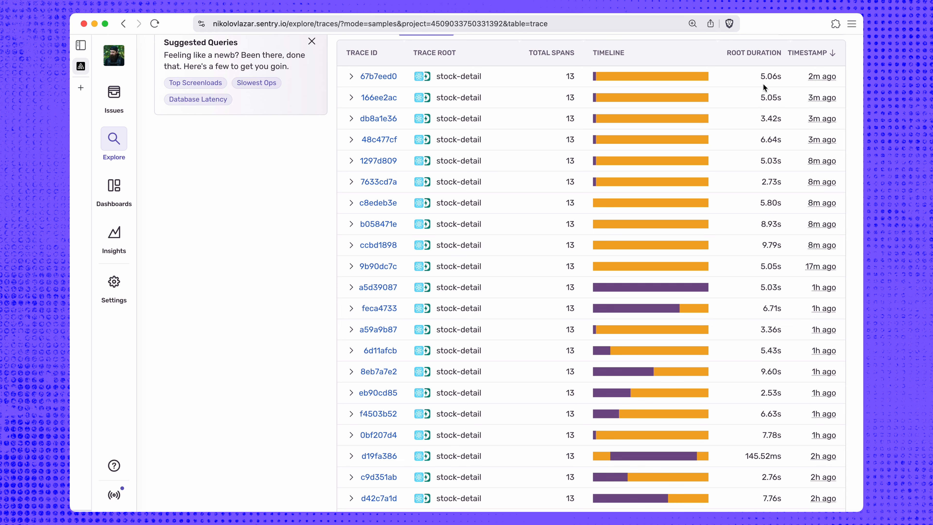
{"action": "left_click_drag", "start_coordinate": [754, 74], "coordinate": [784, 74]}
{"action": "left_click_drag", "start_coordinate": [760, 119], "coordinate": [782, 119]}
{"action": "scroll", "coordinate": [758, 221], "scroll_direction": "down", "scroll_amount": 5}
{"action": "left_click_drag", "start_coordinate": [744, 322], "coordinate": [759, 317]}
{"action": "left_click", "coordinate": [748, 284]}
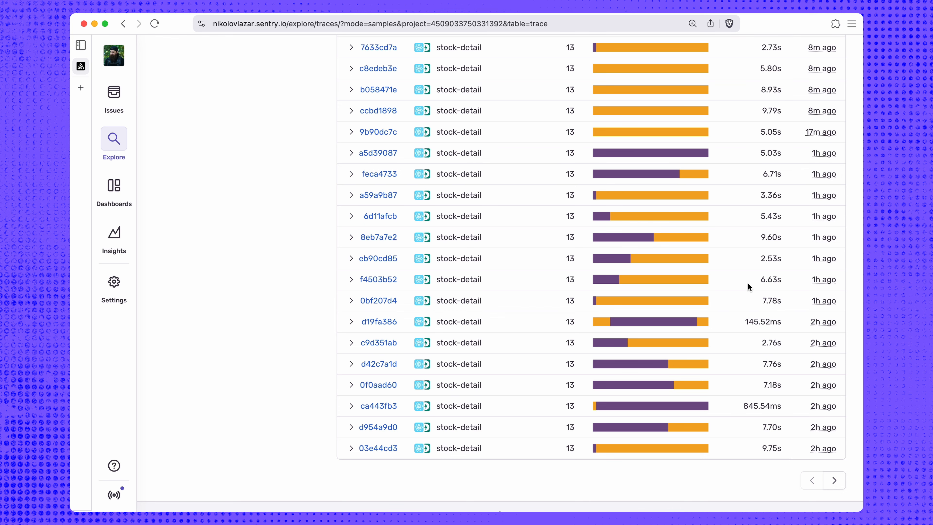
{"action": "scroll", "coordinate": [521, 305], "scroll_direction": "up", "scroll_amount": 8}
{"action": "scroll", "coordinate": [521, 301], "scroll_direction": "down", "scroll_amount": 3}
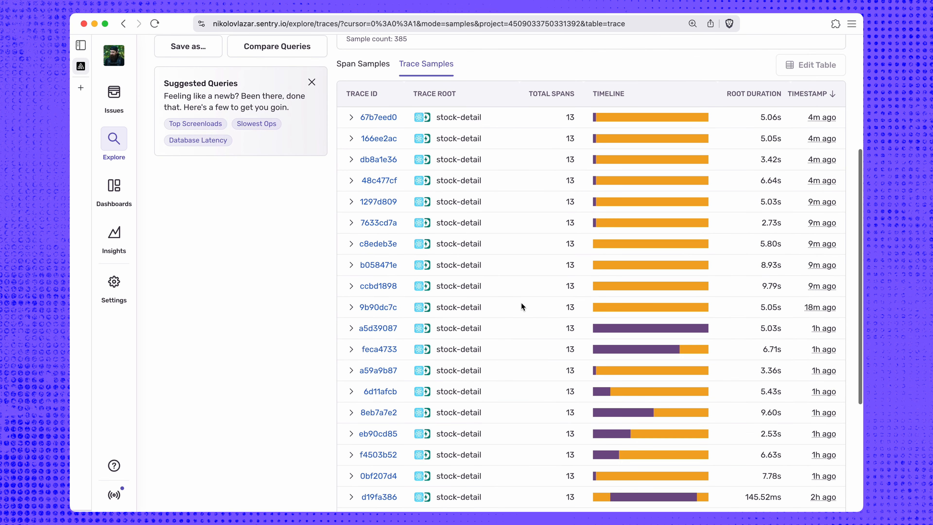
{"action": "scroll", "coordinate": [521, 303], "scroll_direction": "down", "scroll_amount": 1}
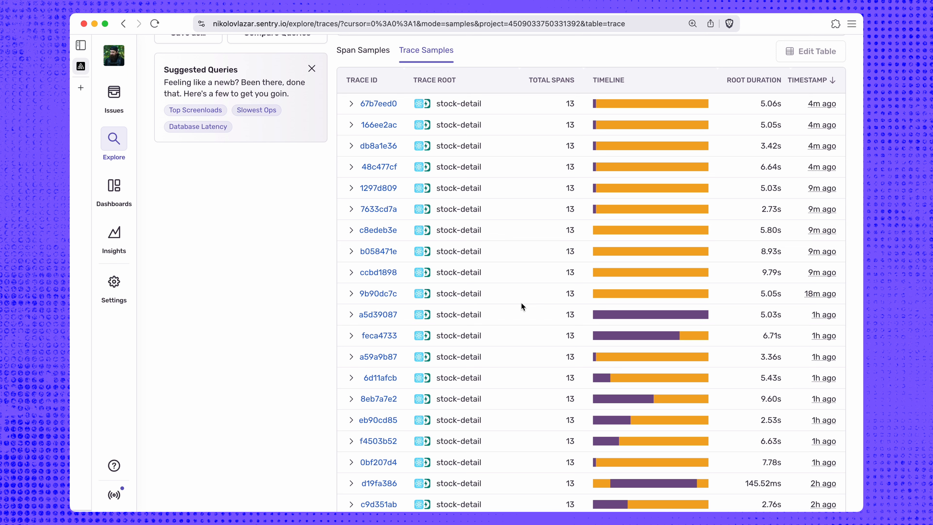
Expand the span lists of the stock-detail traces ccbd1898, a59a9b87 and d19fa386
{"action": "left_click_drag", "start_coordinate": [762, 272], "coordinate": [779, 268]}
{"action": "left_click", "coordinate": [769, 271]}
{"action": "left_click", "coordinate": [779, 268]}
{"action": "left_click", "coordinate": [350, 272]}
{"action": "scroll", "coordinate": [492, 271], "scroll_direction": "down", "scroll_amount": 2}
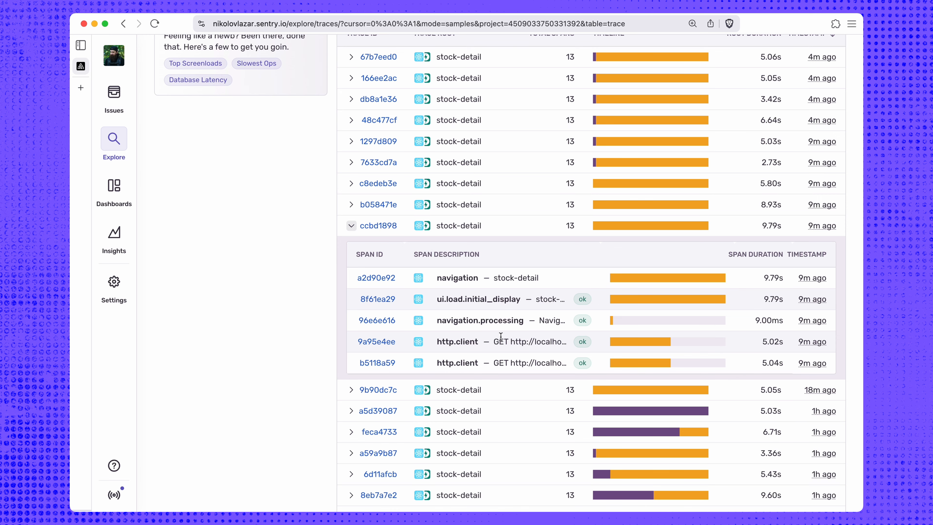
{"action": "scroll", "coordinate": [501, 336], "scroll_direction": "down", "scroll_amount": 6}
{"action": "left_click", "coordinate": [355, 320]}
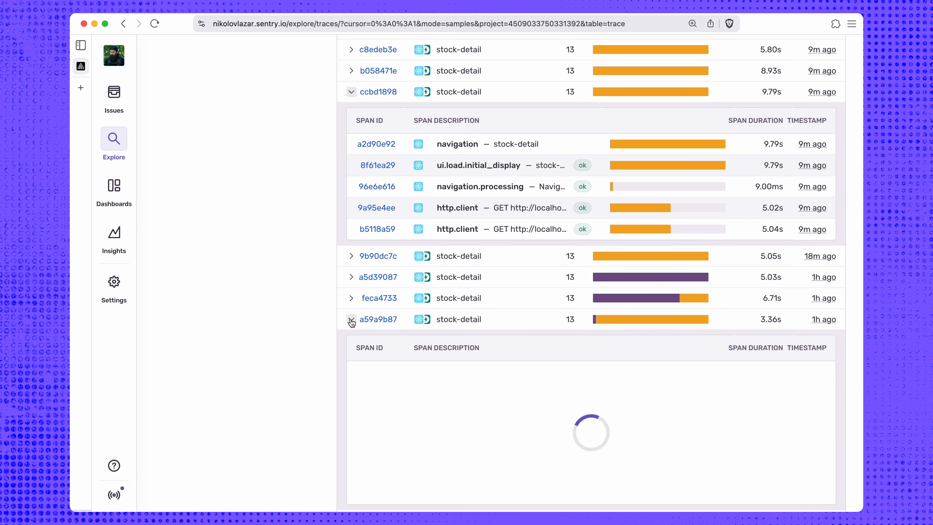
{"action": "scroll", "coordinate": [504, 320], "scroll_direction": "down", "scroll_amount": 10}
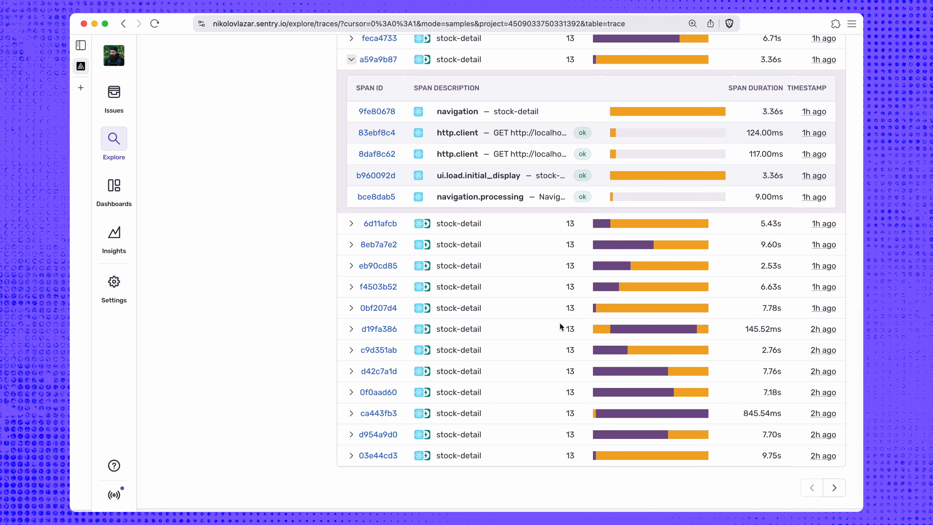
{"action": "left_click", "coordinate": [352, 329]}
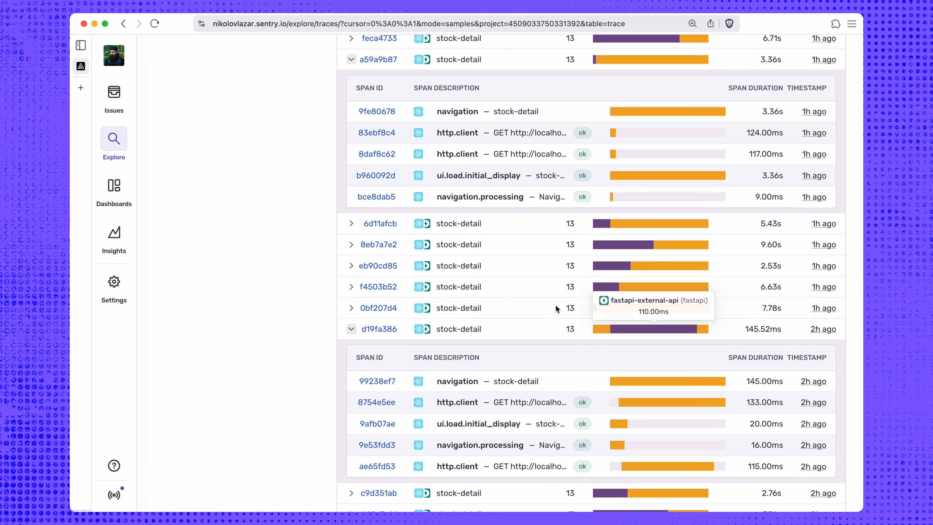
Collapse the query builder pane so the expanded traces show their full span descriptions
{"action": "scroll", "coordinate": [555, 304], "scroll_direction": "up", "scroll_amount": 15}
{"action": "scroll", "coordinate": [555, 304], "scroll_direction": "up", "scroll_amount": 2}
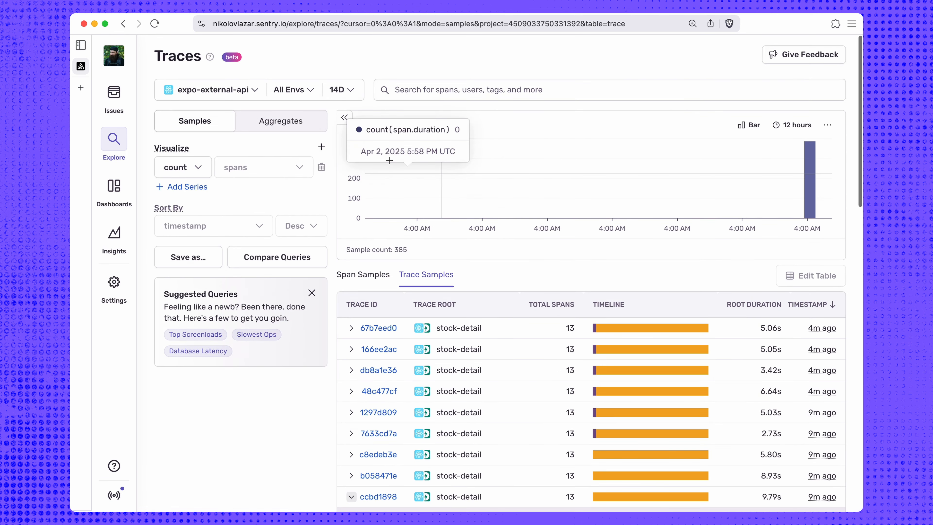
{"action": "left_click", "coordinate": [345, 116]}
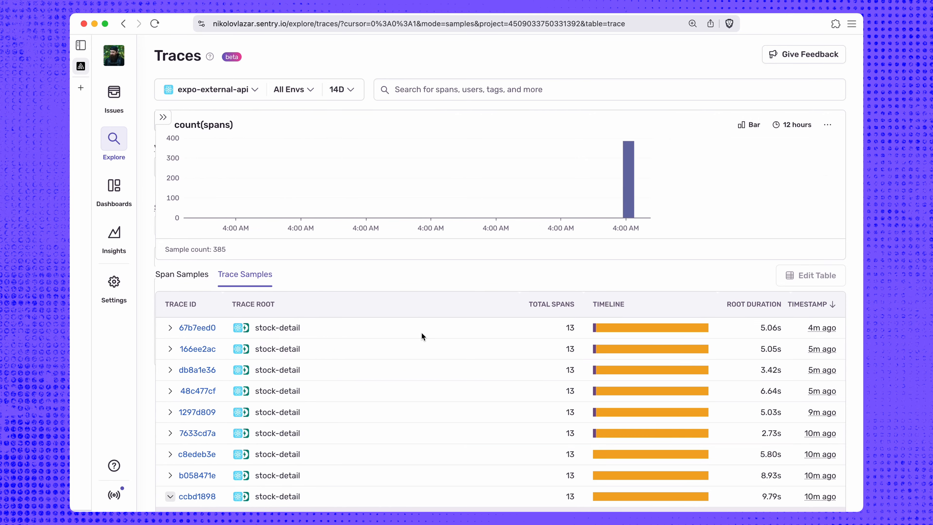
{"action": "scroll", "coordinate": [421, 332], "scroll_direction": "down", "scroll_amount": 8}
{"action": "scroll", "coordinate": [421, 332], "scroll_direction": "down", "scroll_amount": 5}
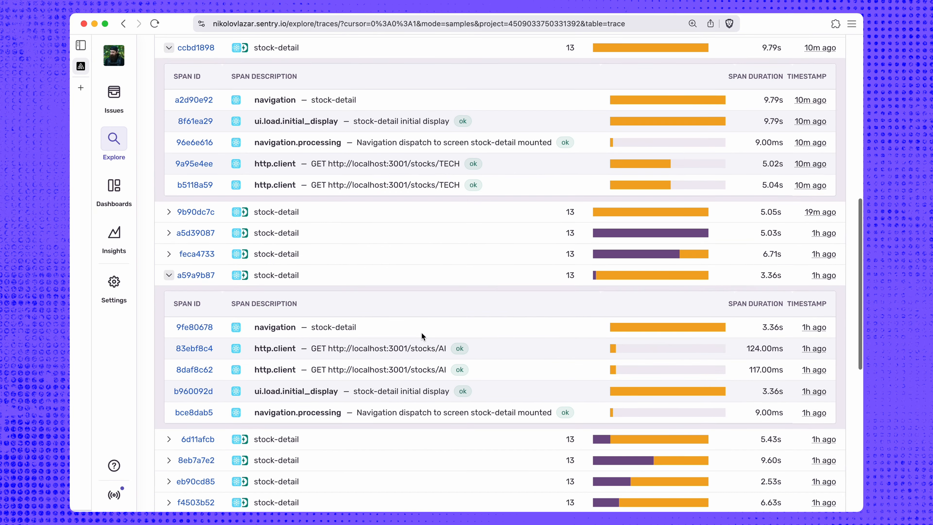
{"action": "scroll", "coordinate": [340, 141], "scroll_direction": "up", "scroll_amount": 2}
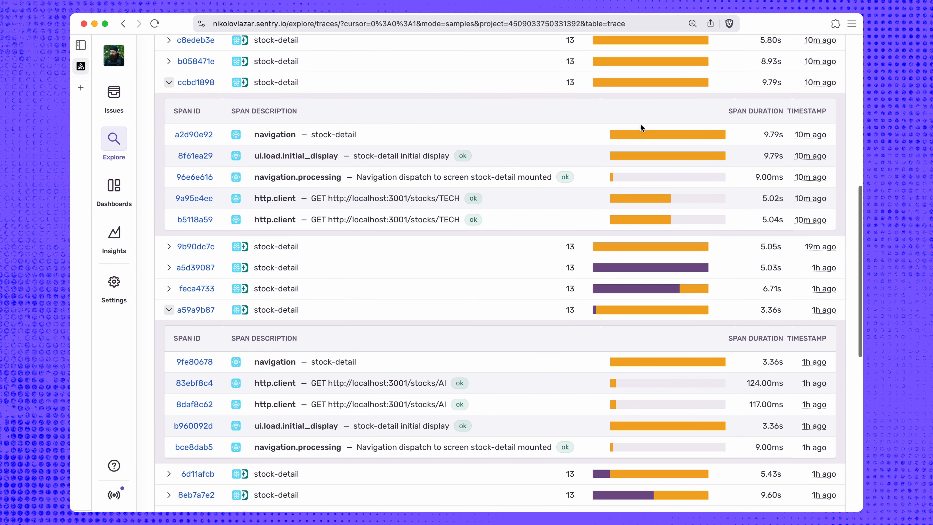
Examine trace ccbd1898's total duration and the URLs and durations of its http.client requests
{"action": "left_click", "coordinate": [767, 82]}
{"action": "left_click_drag", "start_coordinate": [767, 82], "coordinate": [781, 81]}
{"action": "left_click", "coordinate": [770, 82]}
{"action": "left_click", "coordinate": [409, 198]}
{"action": "left_click_drag", "start_coordinate": [409, 197], "coordinate": [439, 197]}
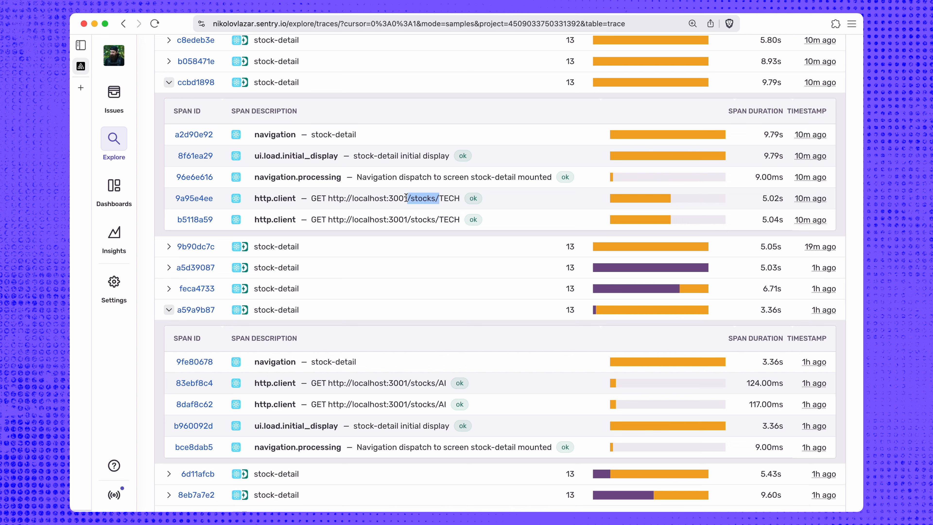
{"action": "left_click", "coordinate": [381, 198]}
{"action": "left_click_drag", "start_coordinate": [352, 198], "coordinate": [404, 198]}
{"action": "left_click", "coordinate": [367, 203]}
{"action": "double_click", "coordinate": [449, 198]}
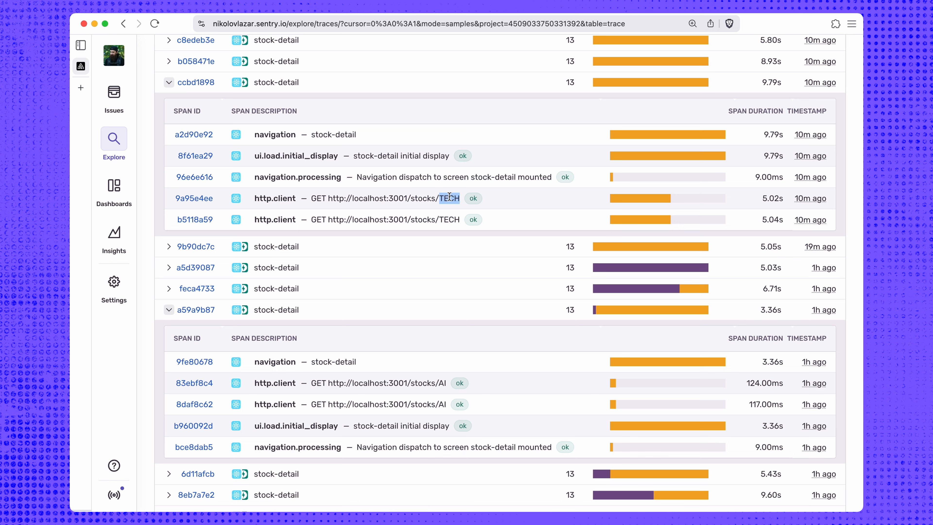
{"action": "left_click", "coordinate": [429, 195]}
{"action": "left_click_drag", "start_coordinate": [760, 198], "coordinate": [790, 216]}
{"action": "left_click", "coordinate": [774, 194]}
{"action": "left_click", "coordinate": [748, 211]}
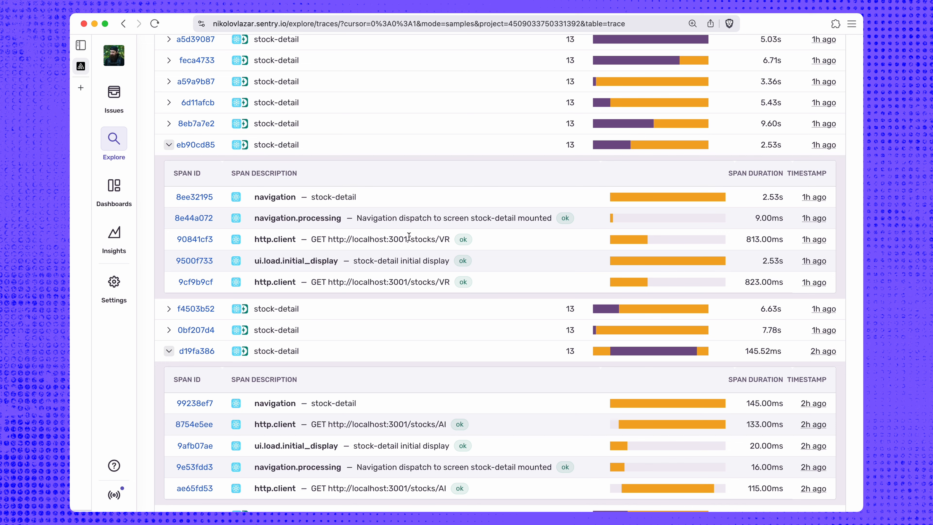
Compare the http.client request URLs and durations in traces eb90cd85 and d19fa386
{"action": "left_click_drag", "start_coordinate": [410, 239], "coordinate": [449, 237]}
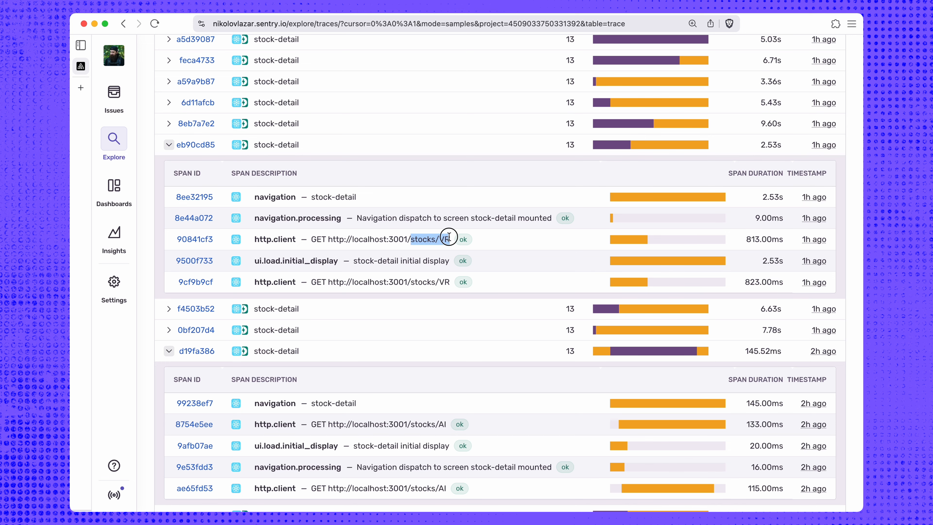
{"action": "left_click", "coordinate": [483, 238]}
{"action": "scroll", "coordinate": [483, 238], "scroll_direction": "down", "scroll_amount": 5}
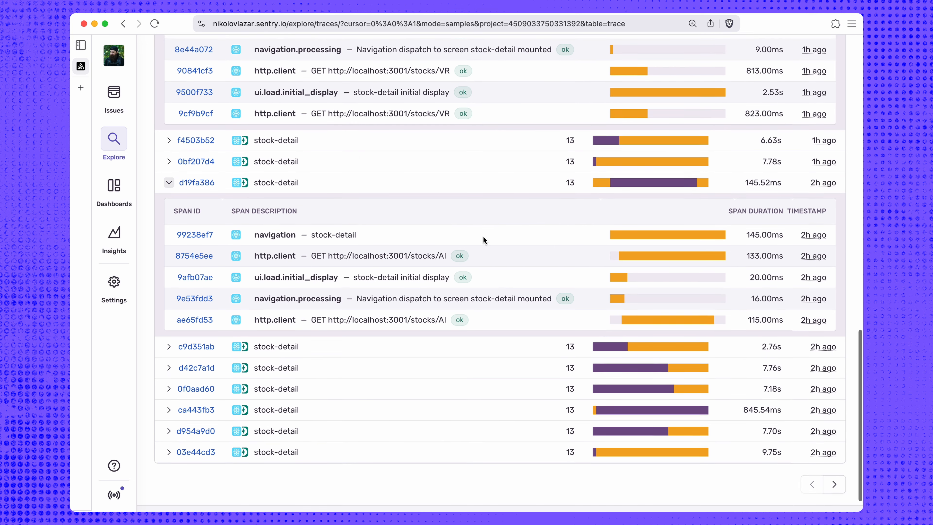
{"action": "left_click", "coordinate": [754, 235]}
{"action": "left_click", "coordinate": [758, 235]}
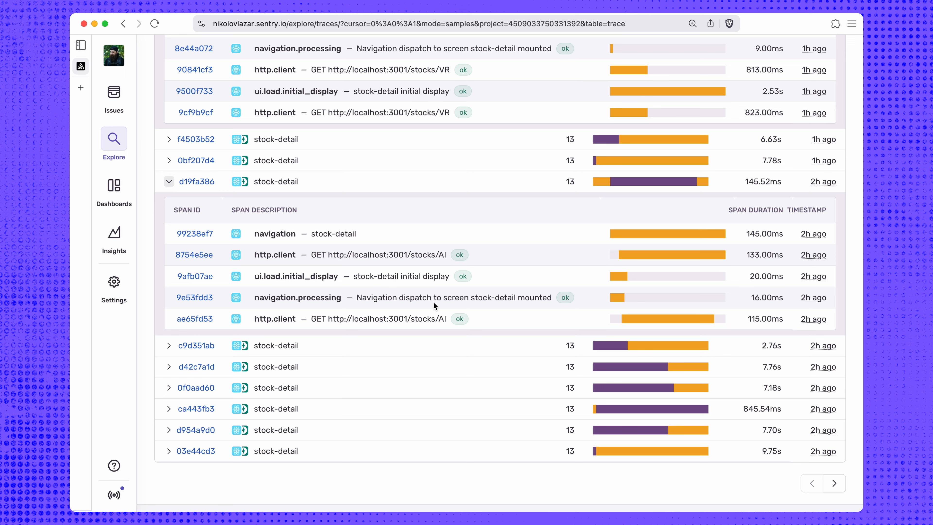
{"action": "left_click_drag", "start_coordinate": [445, 254], "coordinate": [438, 253]}
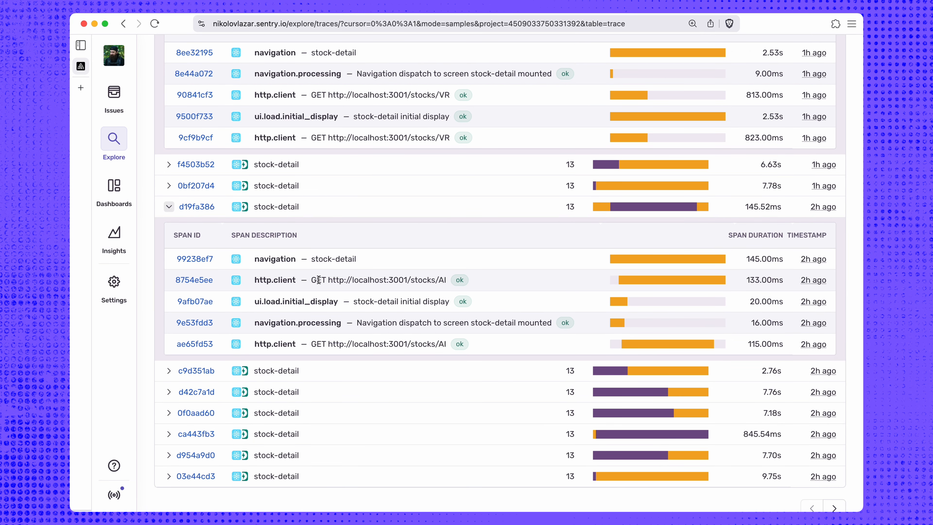
{"action": "left_click_drag", "start_coordinate": [319, 280], "coordinate": [440, 276]}
{"action": "double_click", "coordinate": [444, 279]}
{"action": "left_click_drag", "start_coordinate": [315, 280], "coordinate": [441, 276]}
{"action": "key", "text": "super+c"}
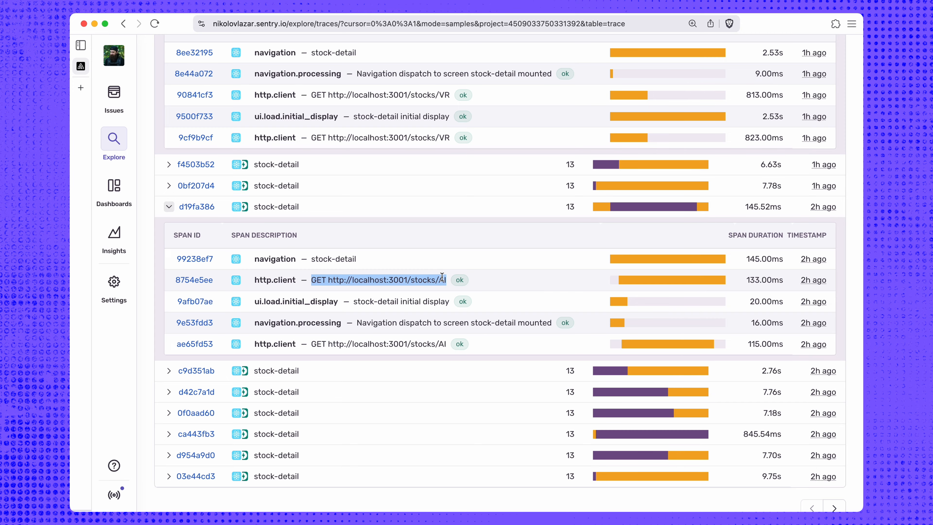
Add a span.description filter to the trace search
{"action": "scroll", "coordinate": [442, 276], "scroll_direction": "up", "scroll_amount": 15}
{"action": "left_click", "coordinate": [418, 90]}
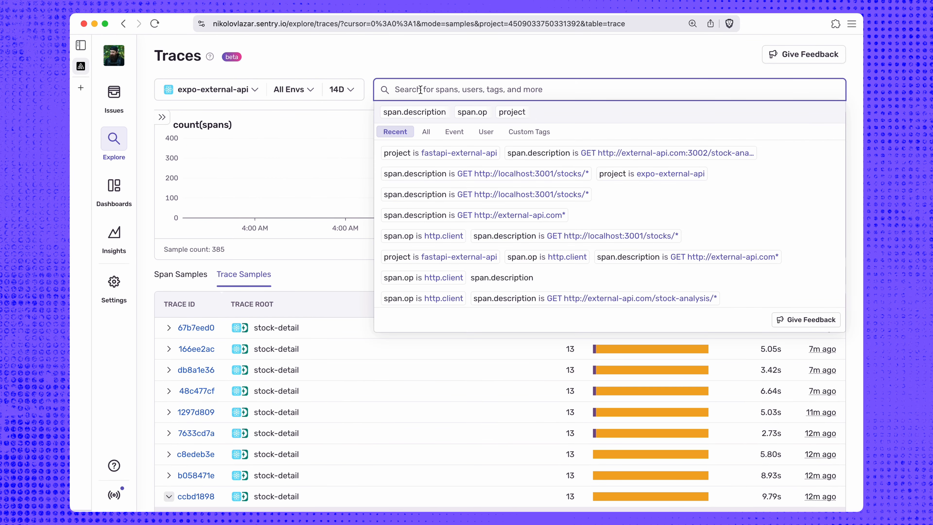
{"action": "type", "text": "span.d"}
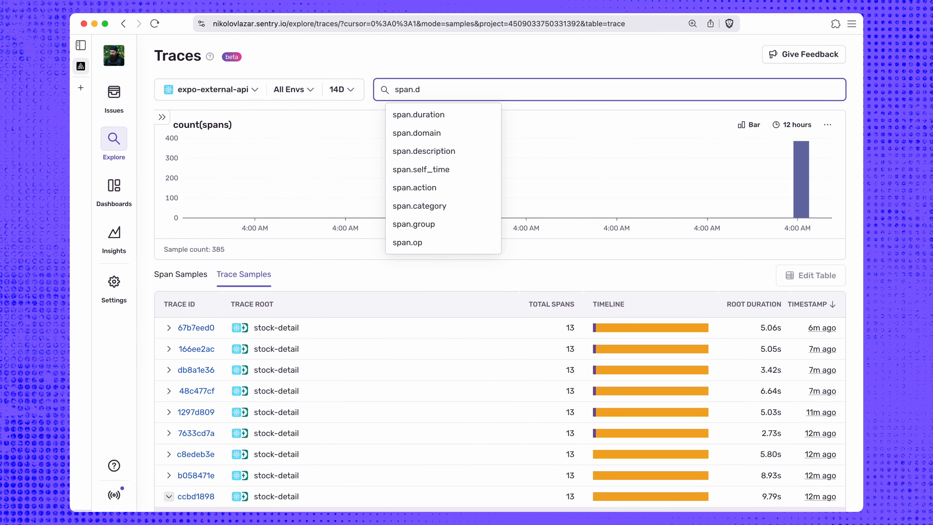
{"action": "type", "text": "es"}
{"action": "key", "text": "Down"}
{"action": "key", "text": "Return"}
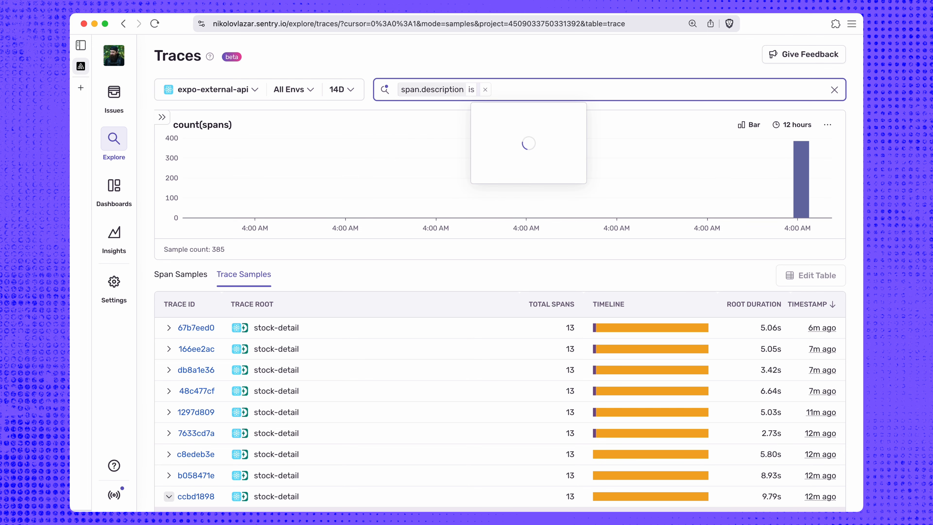
{"action": "key", "text": "super+v"}
{"action": "key", "text": "alt+shift+Left"}
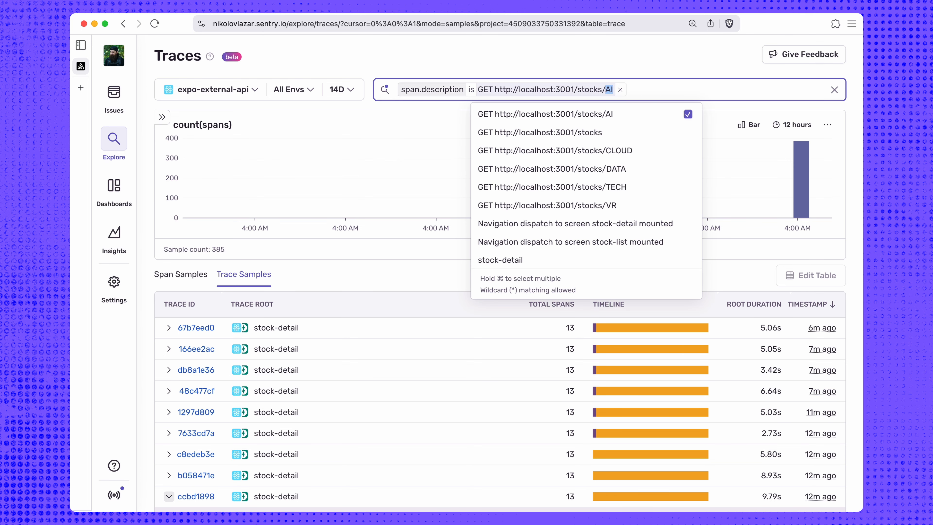
{"action": "key", "text": "BackSpace"}
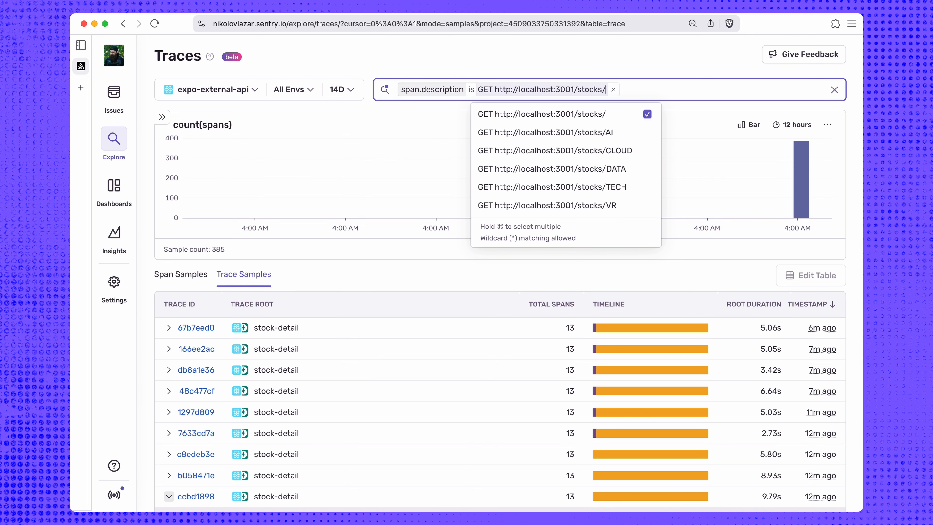
{"action": "type", "text": "*"}
{"action": "key", "text": "Return"}
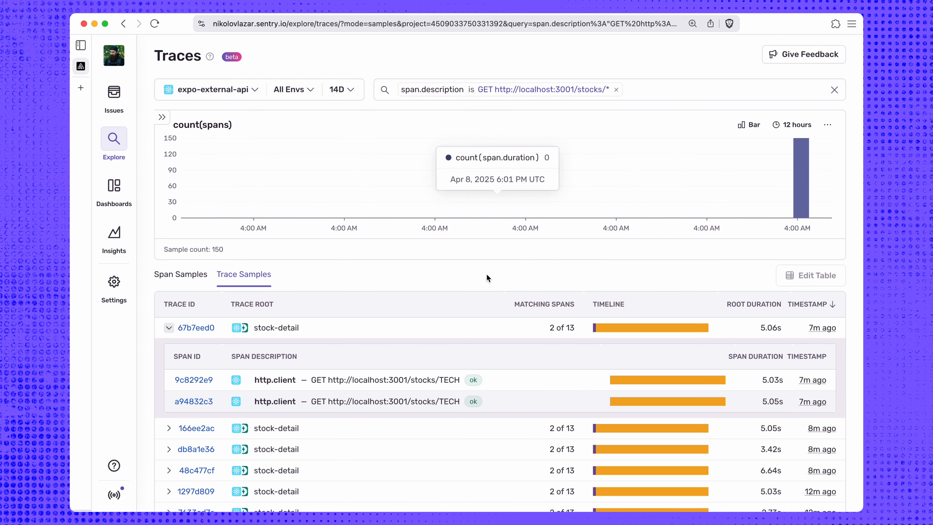
{"action": "left_click", "coordinate": [168, 278]}
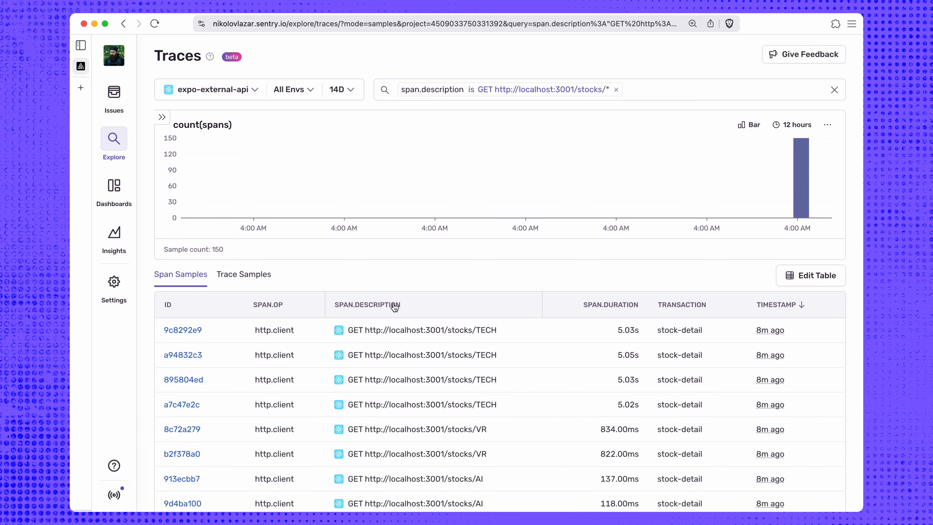
Compare the span durations of the TECH, VR, AI, CLOUD and DATA stock requests in the filtered samples
{"action": "scroll", "coordinate": [445, 278], "scroll_direction": "down", "scroll_amount": 8}
{"action": "left_click_drag", "start_coordinate": [345, 111], "coordinate": [488, 108]}
{"action": "left_click_drag", "start_coordinate": [426, 134], "coordinate": [468, 131]}
{"action": "left_click", "coordinate": [435, 129]}
{"action": "scroll", "coordinate": [436, 129], "scroll_direction": "up", "scroll_amount": 2}
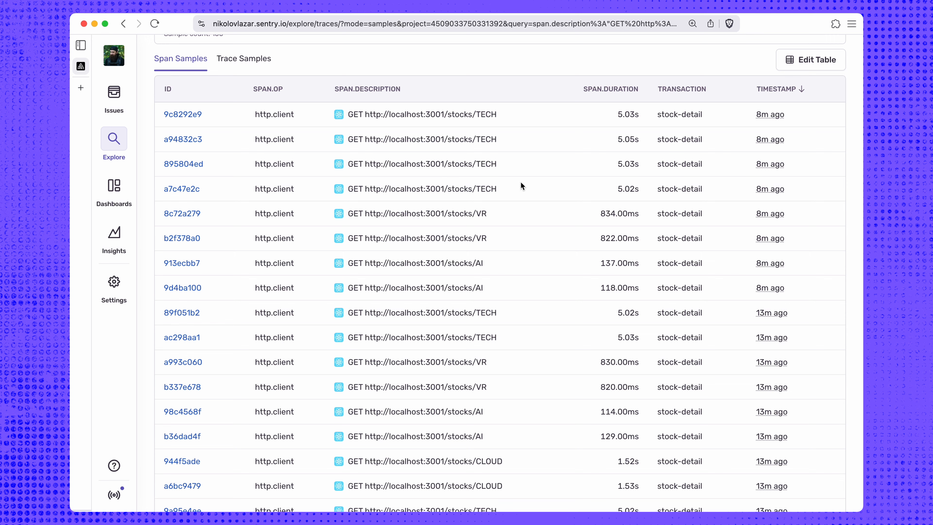
{"action": "scroll", "coordinate": [562, 191], "scroll_direction": "down", "scroll_amount": 3}
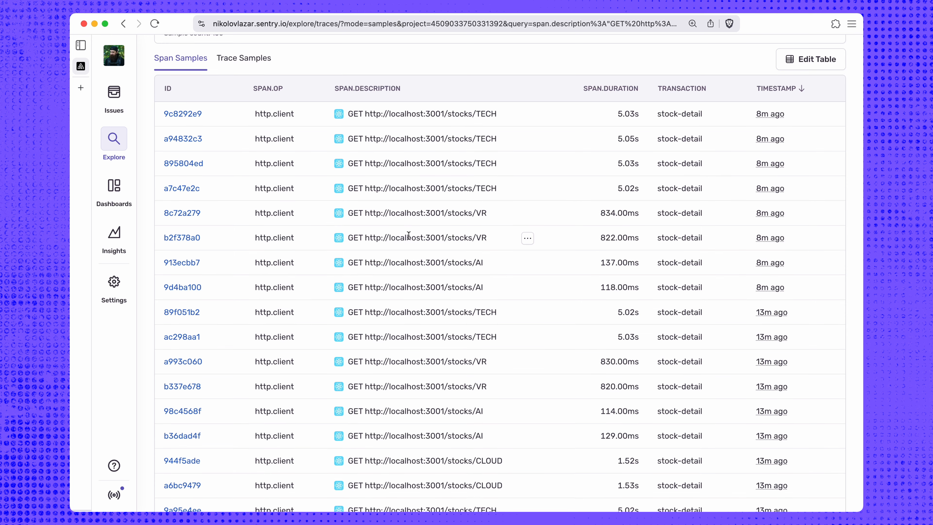
{"action": "scroll", "coordinate": [583, 319], "scroll_direction": "down", "scroll_amount": 6}
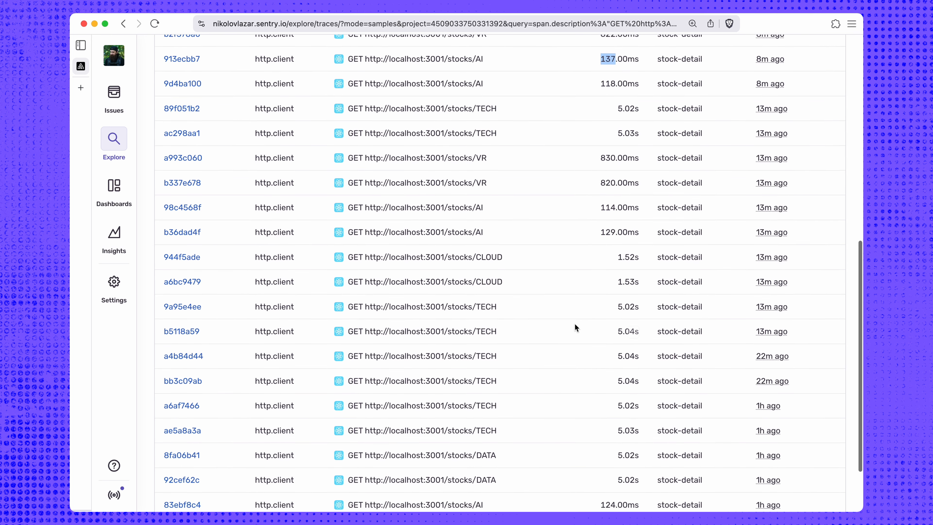
{"action": "scroll", "coordinate": [577, 327], "scroll_direction": "up", "scroll_amount": 15}
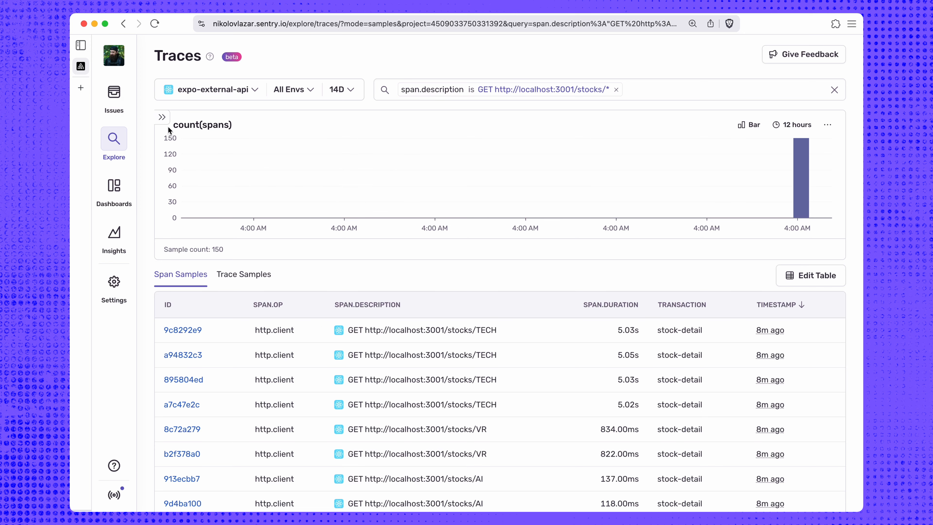
Show the filtered stock spans as aggregates and visualize the p95 of span.duration
{"action": "left_click", "coordinate": [162, 117]}
{"action": "left_click", "coordinate": [282, 120]}
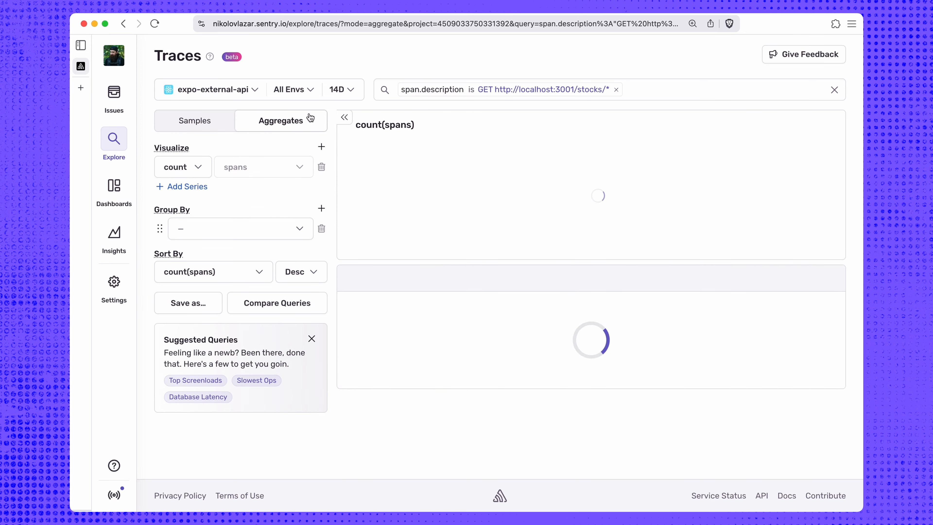
{"action": "left_click", "coordinate": [182, 167]}
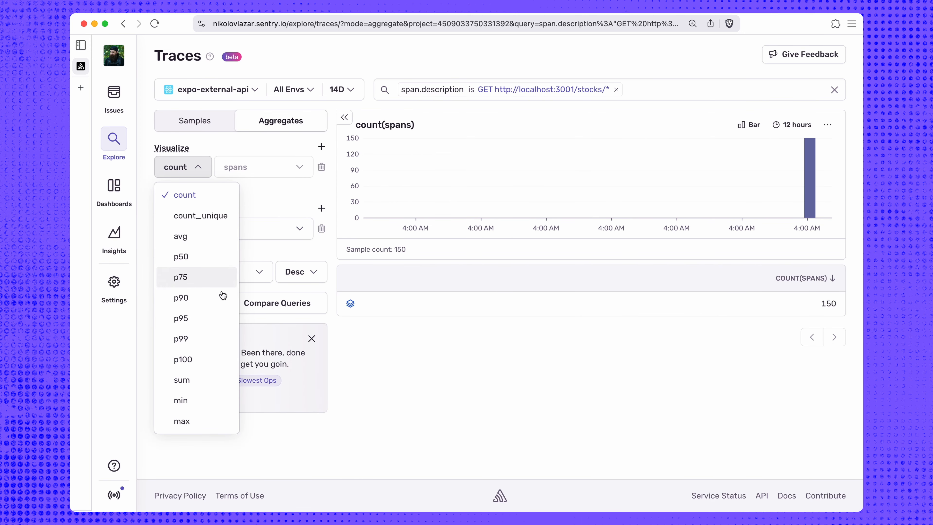
{"action": "left_click", "coordinate": [214, 315]}
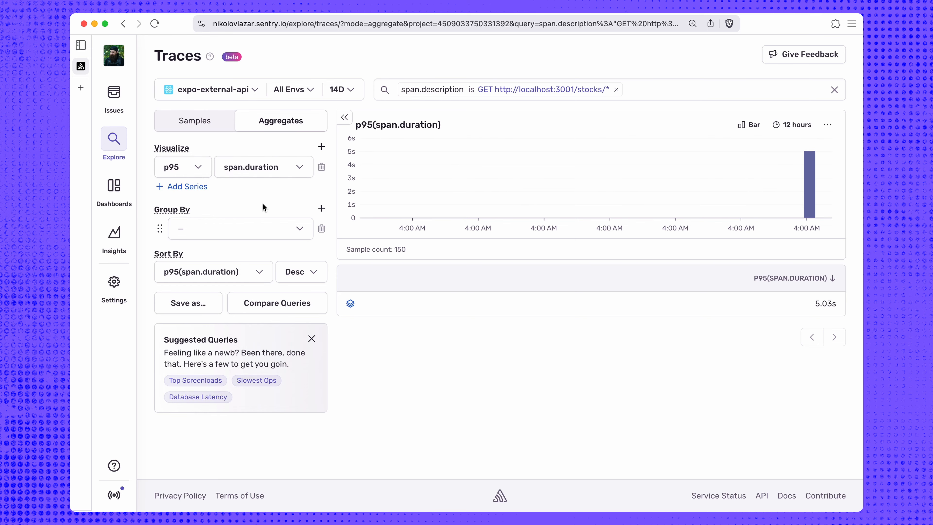
Group the aggregated stock spans by url
{"action": "left_click", "coordinate": [253, 225]}
{"action": "type", "text": "url"}
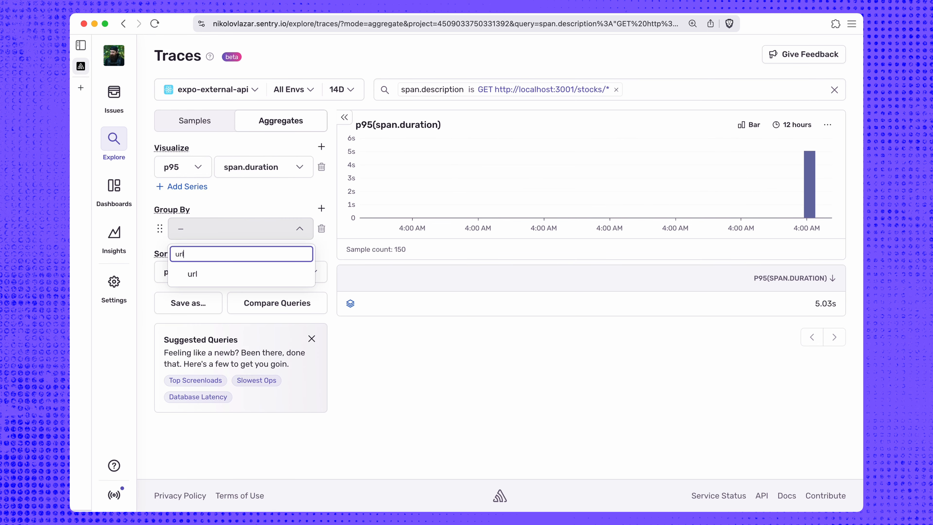
{"action": "left_click", "coordinate": [220, 274]}
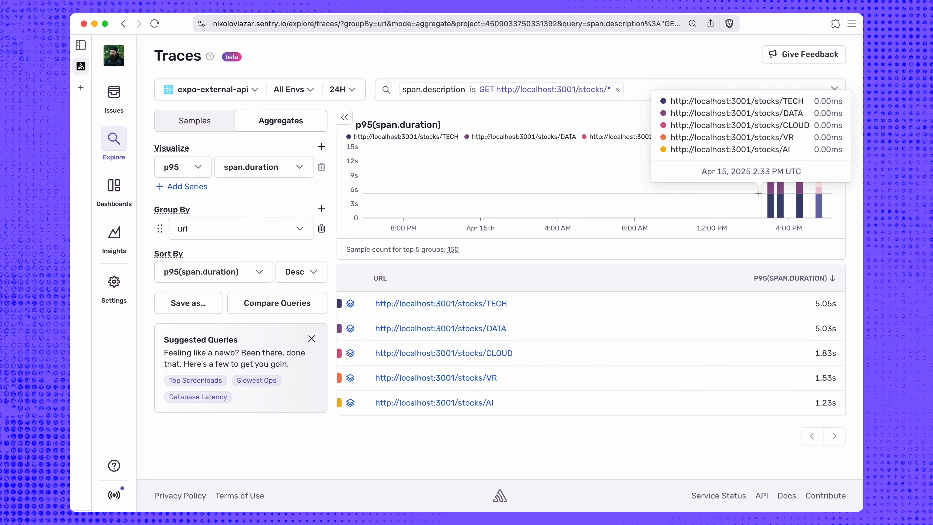
Narrow the p95 chart's time range to Apr 15, 2:05 PM–6:10 PM and display it as a line chart
{"action": "left_click_drag", "start_coordinate": [751, 201], "coordinate": [830, 198]}
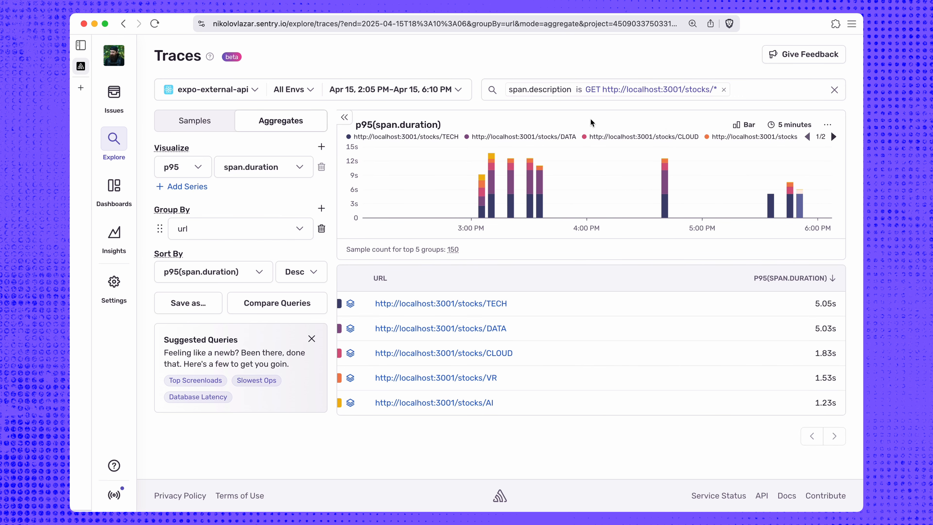
{"action": "left_click", "coordinate": [743, 126]}
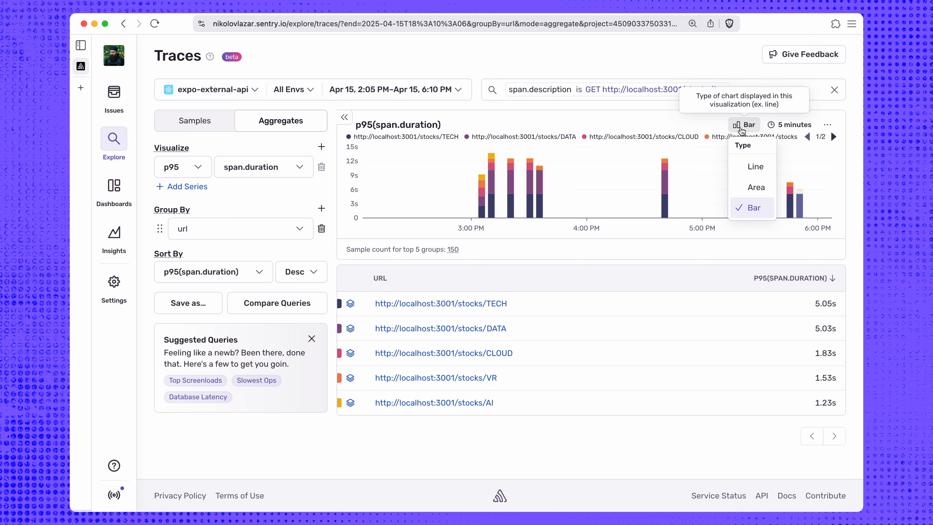
{"action": "left_click", "coordinate": [755, 166]}
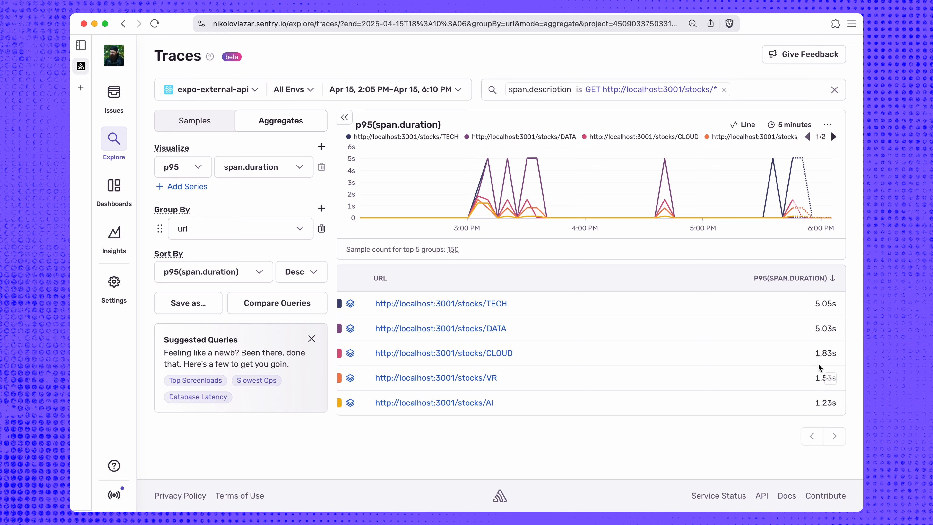
Change the visualized aggregate of span.duration to p75
{"action": "left_click", "coordinate": [191, 173]}
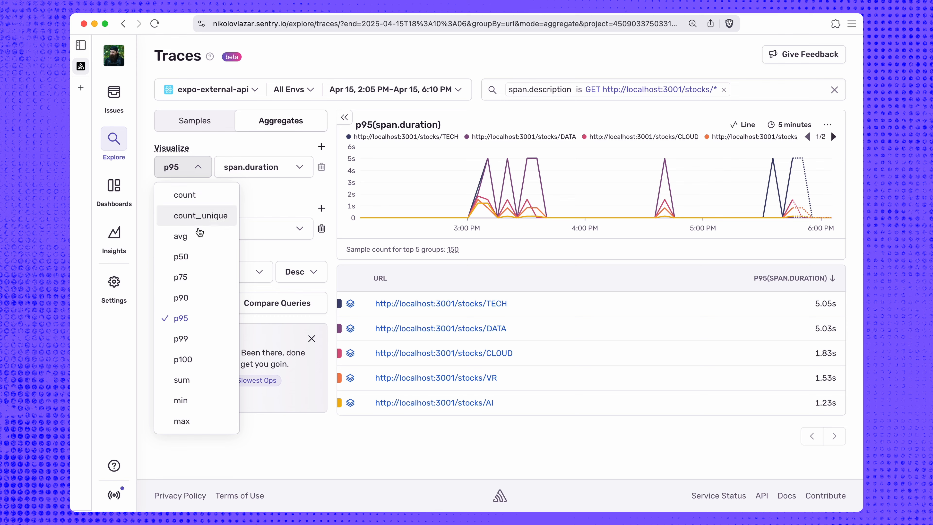
{"action": "left_click", "coordinate": [198, 273]}
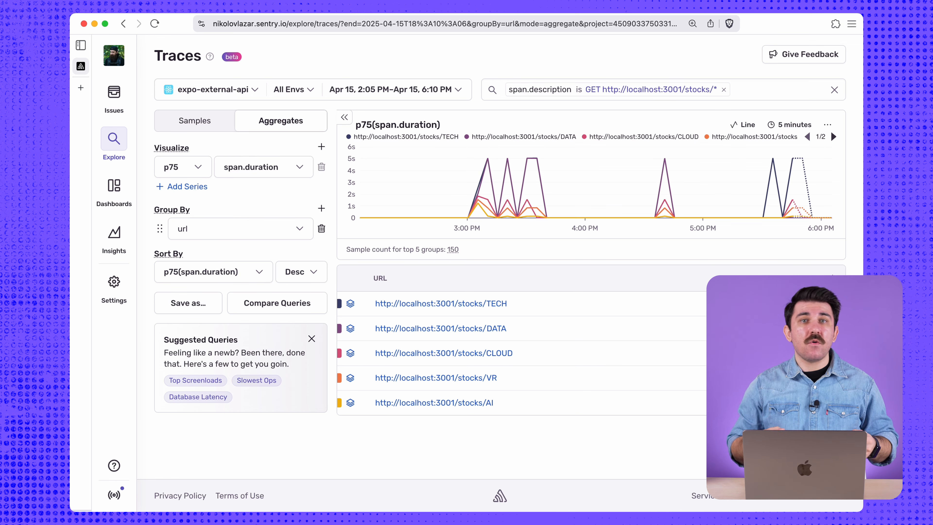
{"action": "mouse_move", "coordinate": [626, 338]}
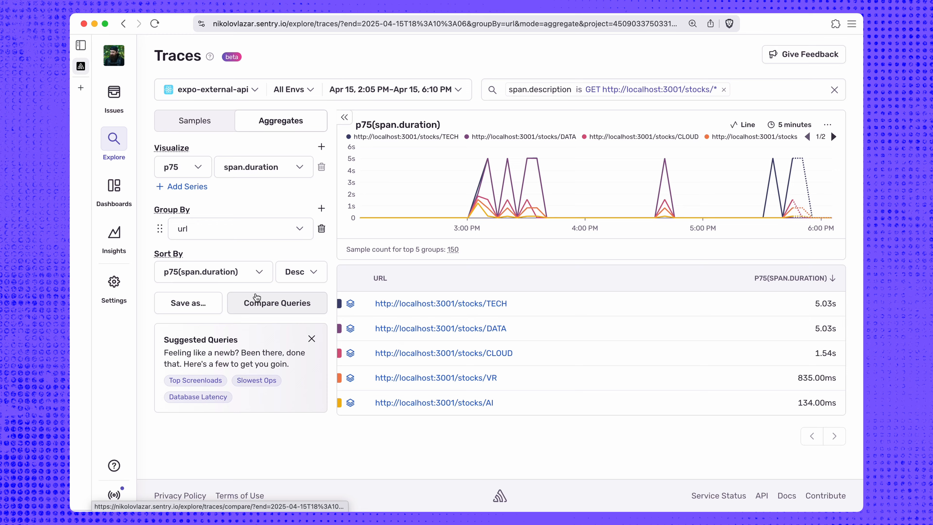
Open the query comparison for the stock spans and add the fastapi-external-api project to its project selection
{"action": "left_click", "coordinate": [293, 308]}
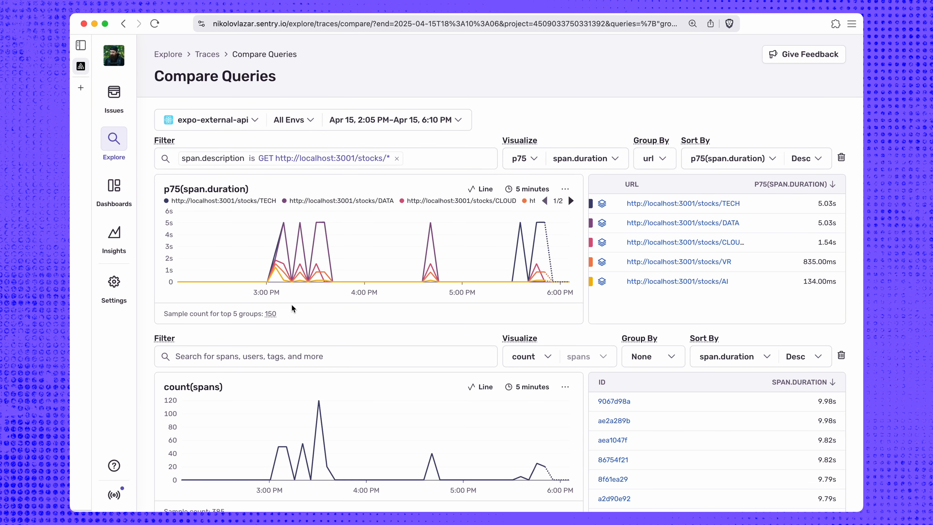
{"action": "left_click", "coordinate": [227, 121]}
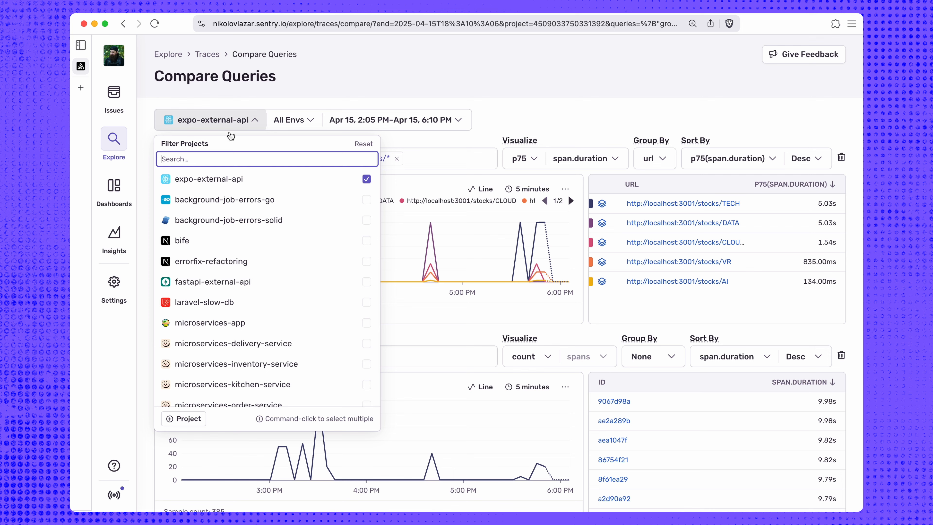
{"action": "left_click", "coordinate": [366, 282]}
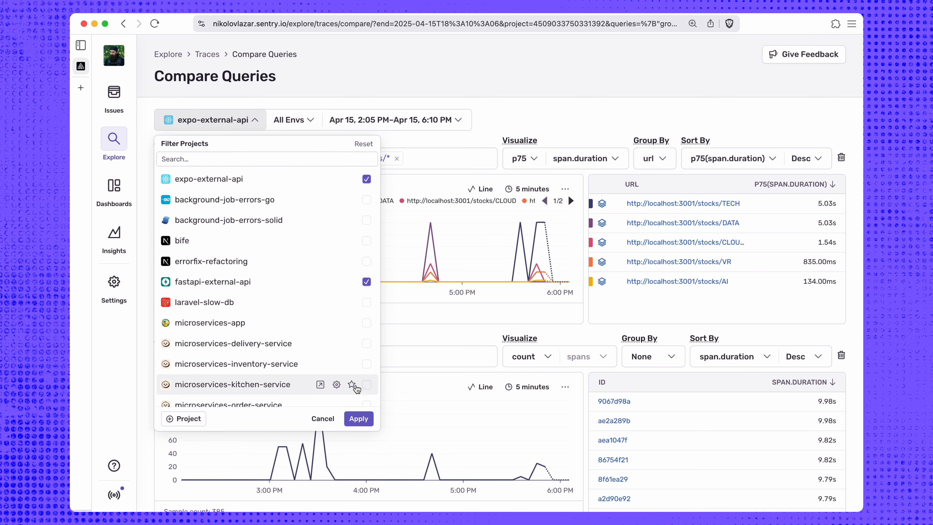
{"action": "scroll", "coordinate": [354, 367], "scroll_direction": "down", "scroll_amount": 1}
{"action": "left_click", "coordinate": [357, 419]}
Add the filter project is expo-external-api to the first comparison query
{"action": "left_click", "coordinate": [437, 158]}
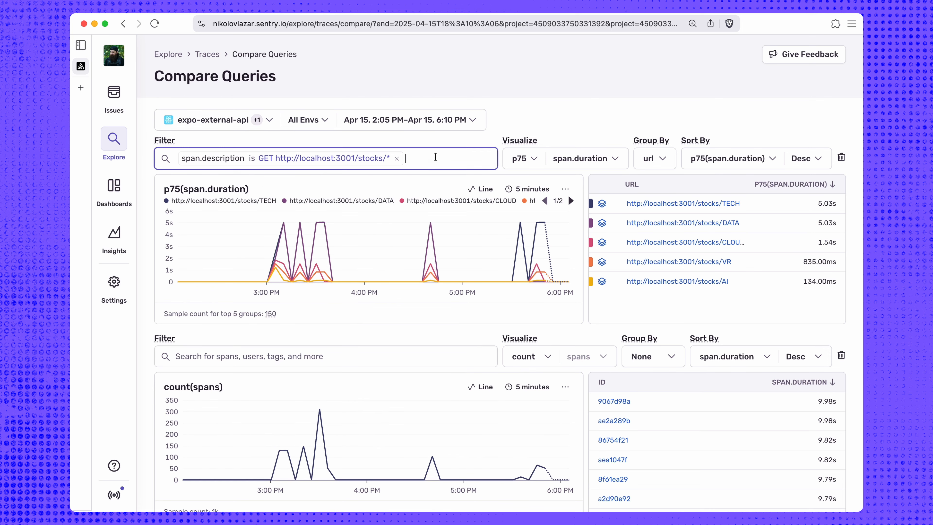
{"action": "type", "text": "projec"}
{"action": "type", "text": "t"}
{"action": "key", "text": "Return"}
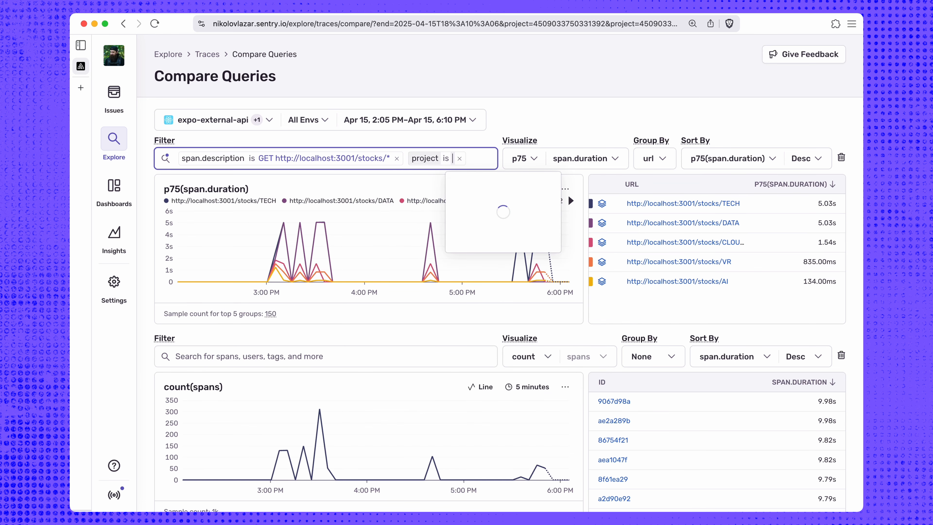
{"action": "type", "text": "expo"}
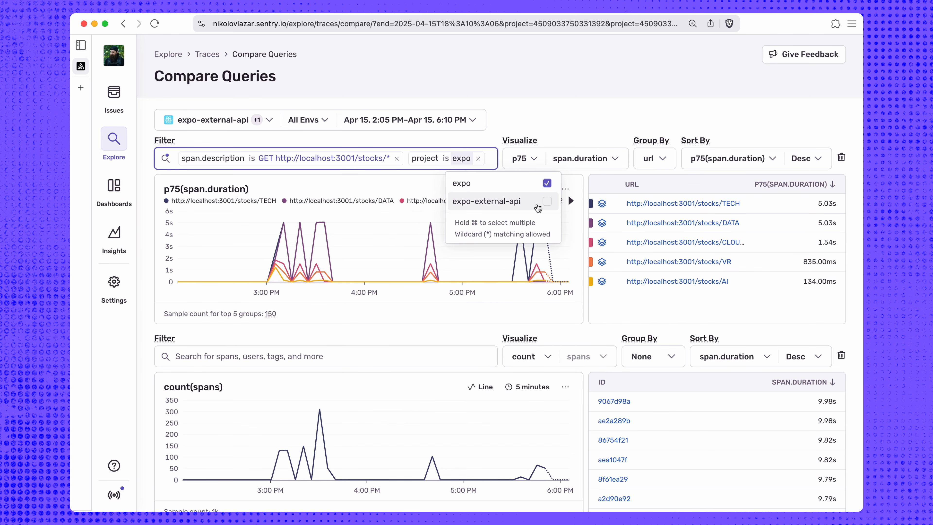
{"action": "left_click", "coordinate": [552, 205]}
Filter the second comparison query to the project fastapi-external-api
{"action": "scroll", "coordinate": [568, 210], "scroll_direction": "down", "scroll_amount": 3}
{"action": "left_click", "coordinate": [255, 274]}
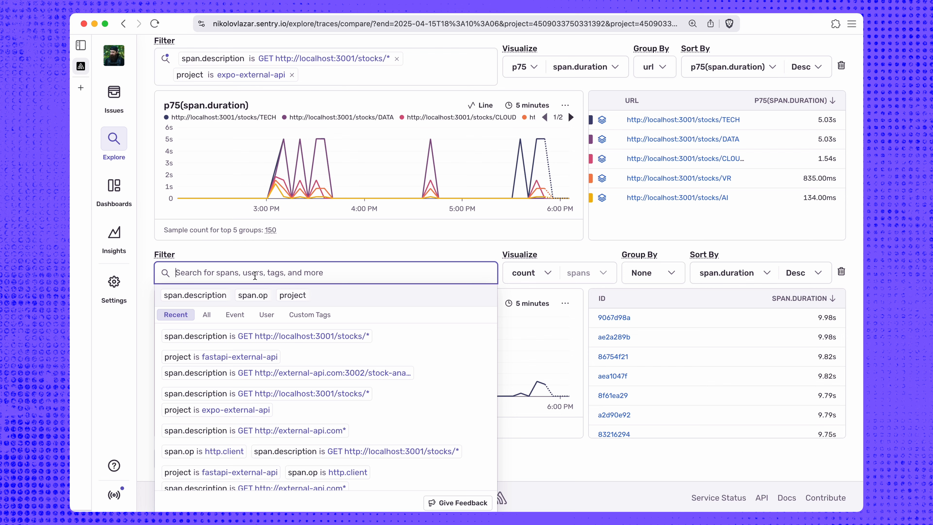
{"action": "type", "text": "proj"}
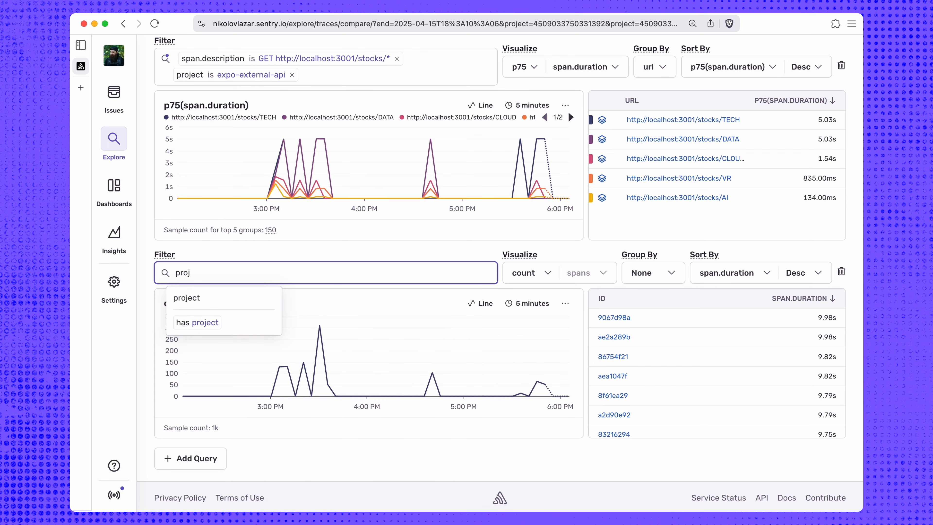
{"action": "key", "text": "Return"}
{"action": "key", "text": "Down"}
{"action": "key", "text": "Return"}
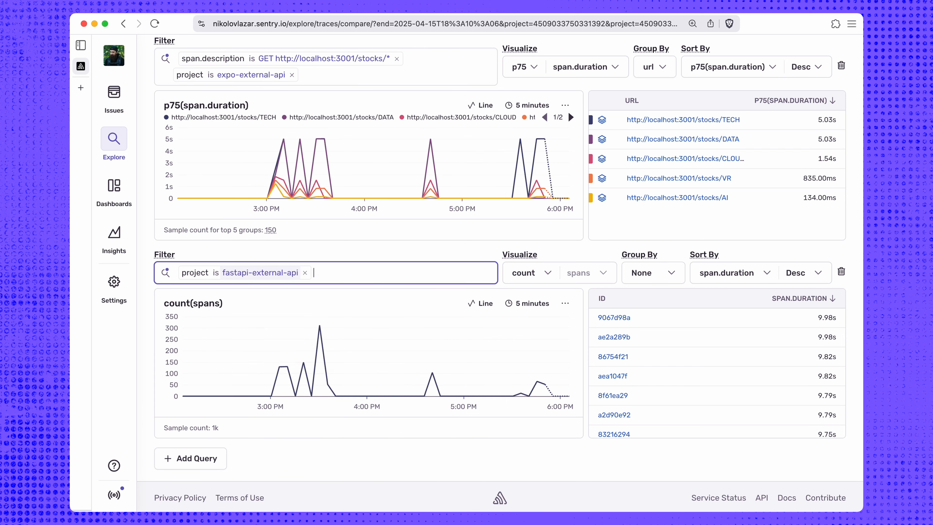
{"action": "type", "text": "span.d"}
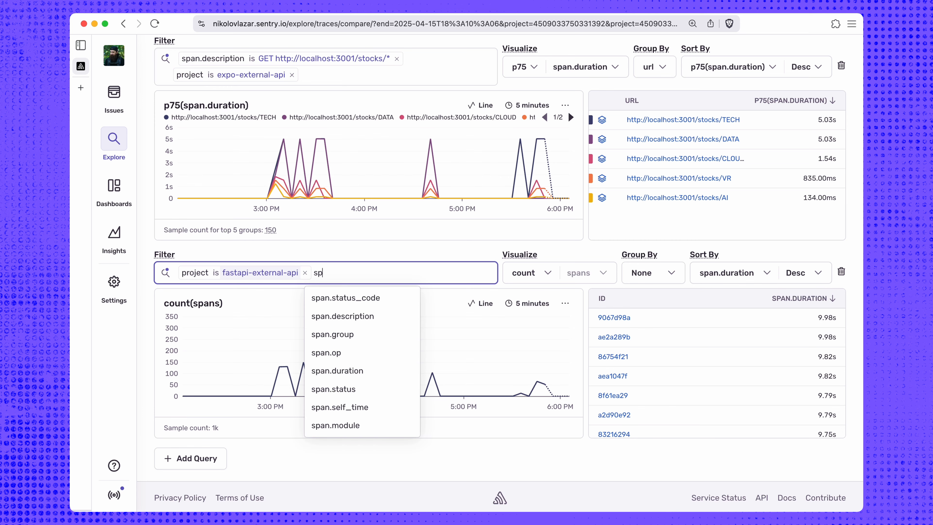
{"action": "type", "text": "escr"}
{"action": "key", "text": "Return"}
{"action": "type", "text": "GET http://external-"}
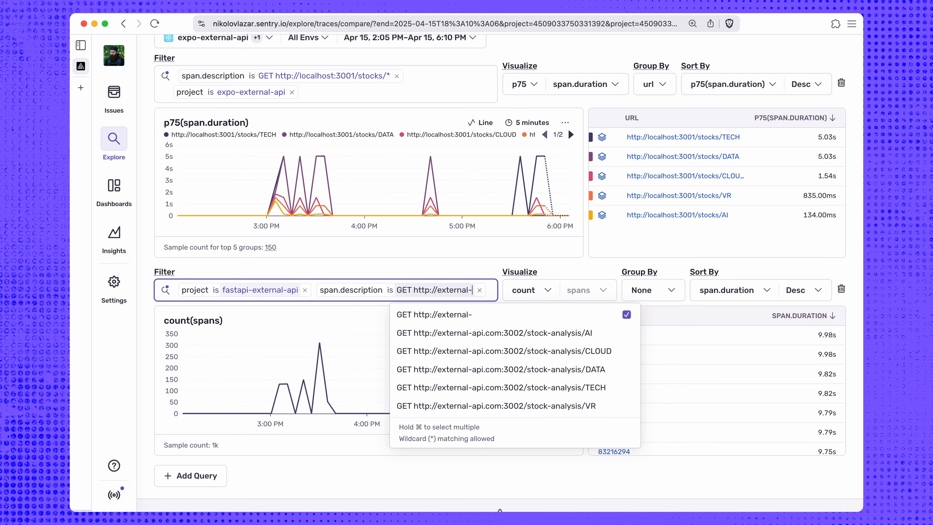
{"action": "type", "text": "api.com:3002/st"}
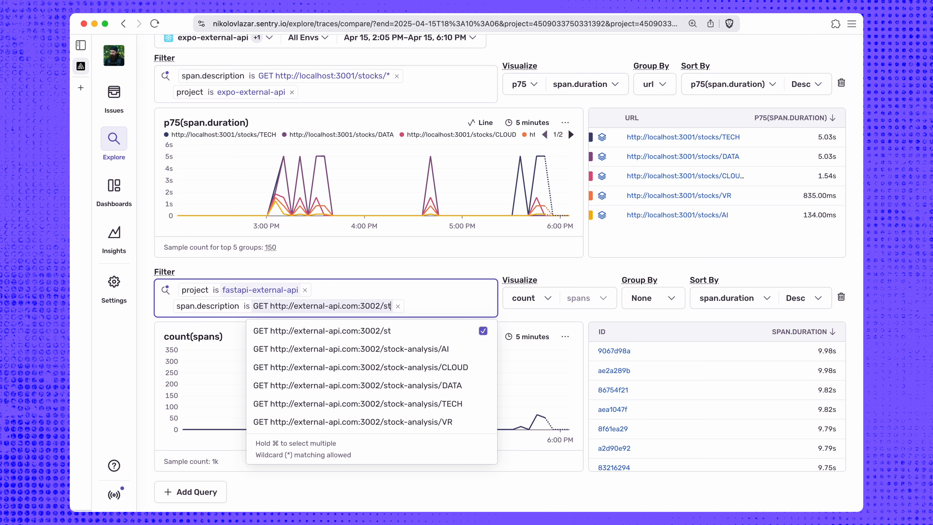
{"action": "type", "text": "ock-analysis/*"}
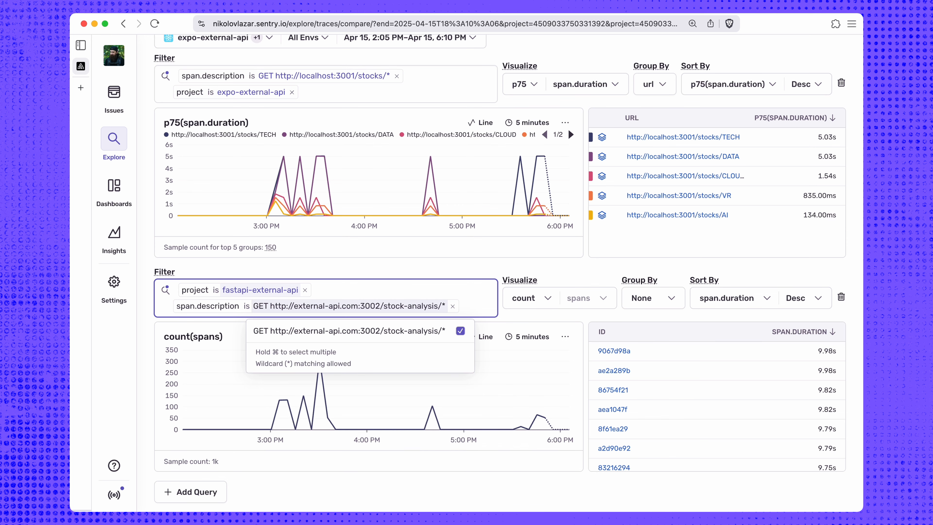
{"action": "key", "text": "Return"}
Visualize the p75 of span.duration in the second comparison query
{"action": "scroll", "coordinate": [500, 272], "scroll_direction": "down", "scroll_amount": 10}
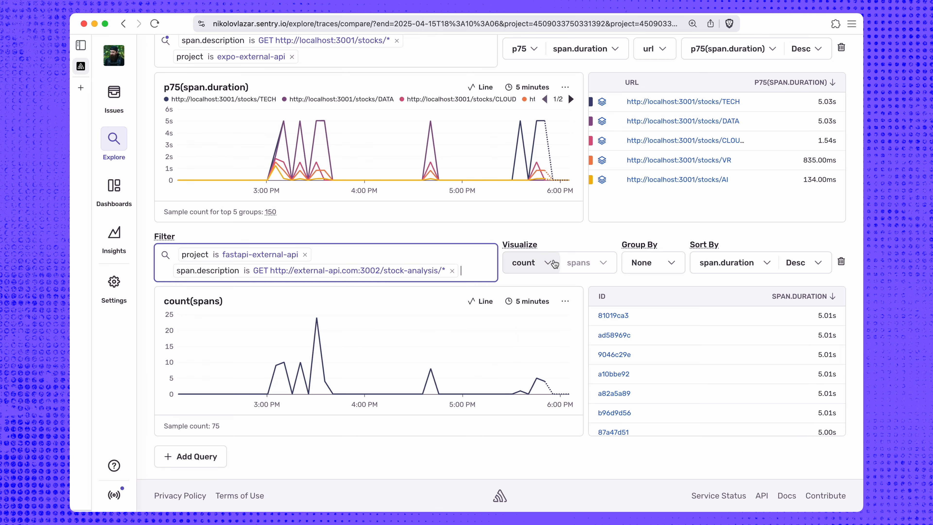
{"action": "left_click", "coordinate": [540, 263]}
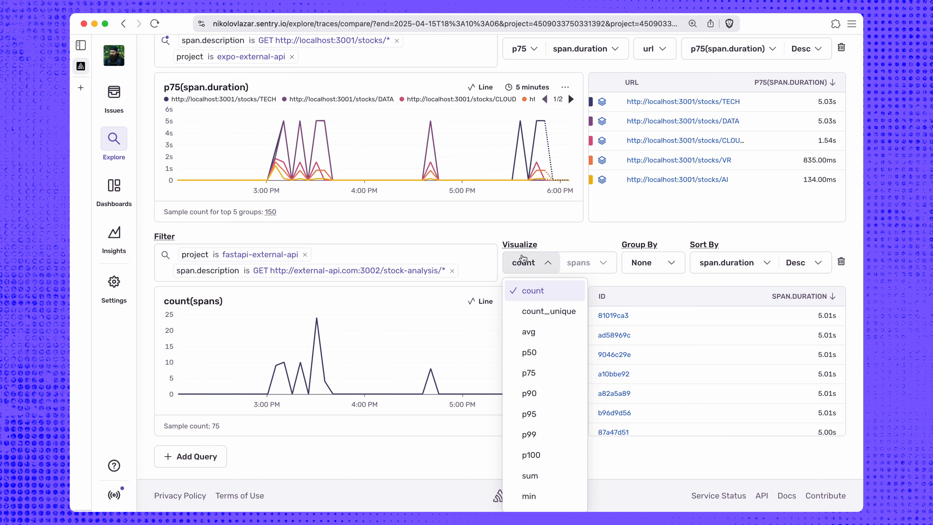
{"action": "left_click", "coordinate": [549, 228]}
{"action": "scroll", "coordinate": [549, 228], "scroll_direction": "up", "scroll_amount": 3}
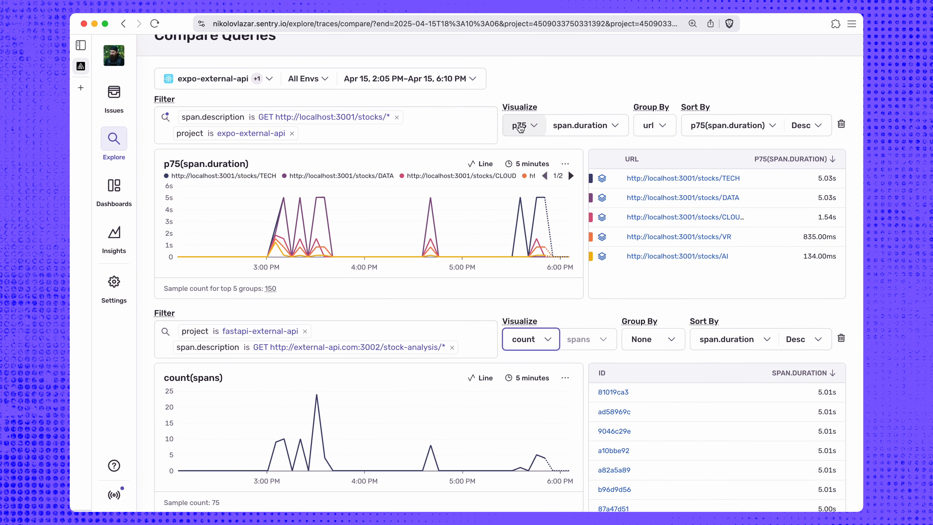
{"action": "scroll", "coordinate": [534, 311], "scroll_direction": "down", "scroll_amount": 2}
{"action": "left_click", "coordinate": [533, 284]}
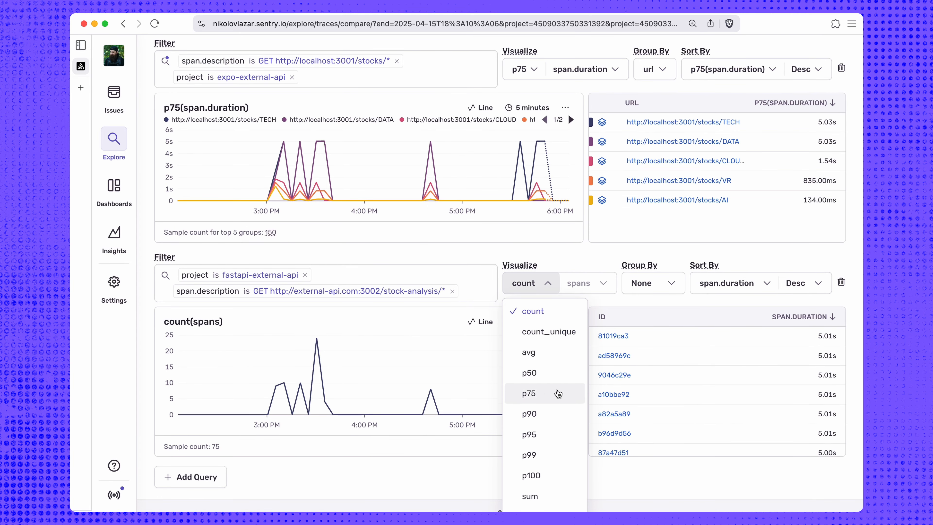
{"action": "left_click", "coordinate": [537, 390]}
{"action": "scroll", "coordinate": [595, 298], "scroll_direction": "down", "scroll_amount": 3}
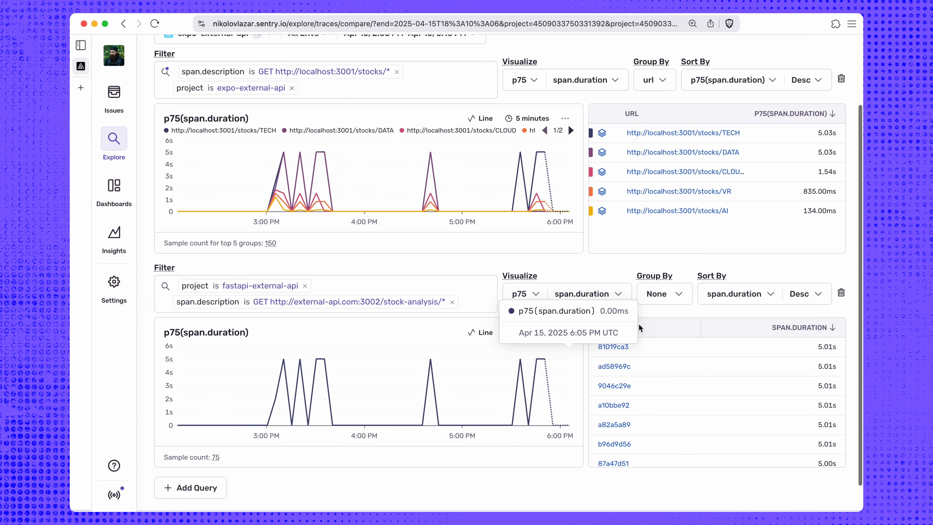
Group the second query by url and compare its p75 durations with those of the first query
{"action": "left_click", "coordinate": [661, 294]}
{"action": "type", "text": "url"}
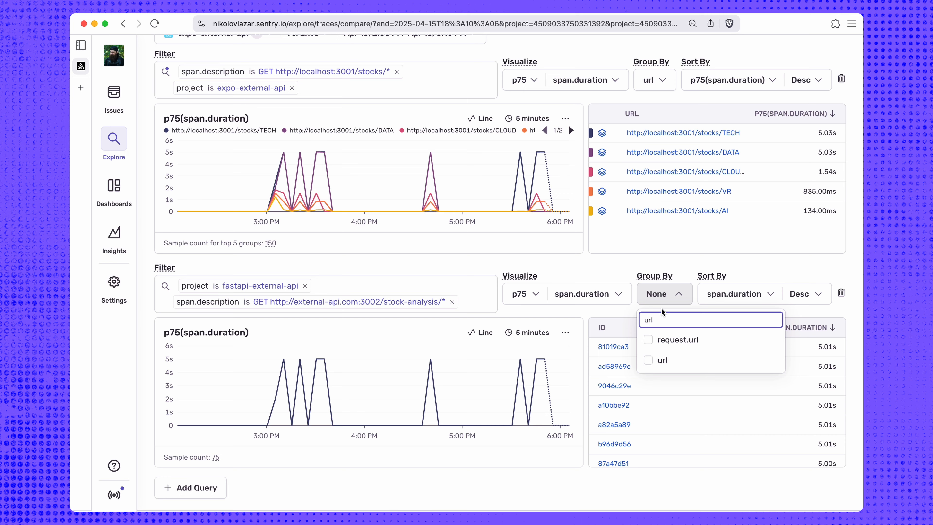
{"action": "left_click", "coordinate": [661, 360]}
{"action": "left_click", "coordinate": [555, 351]}
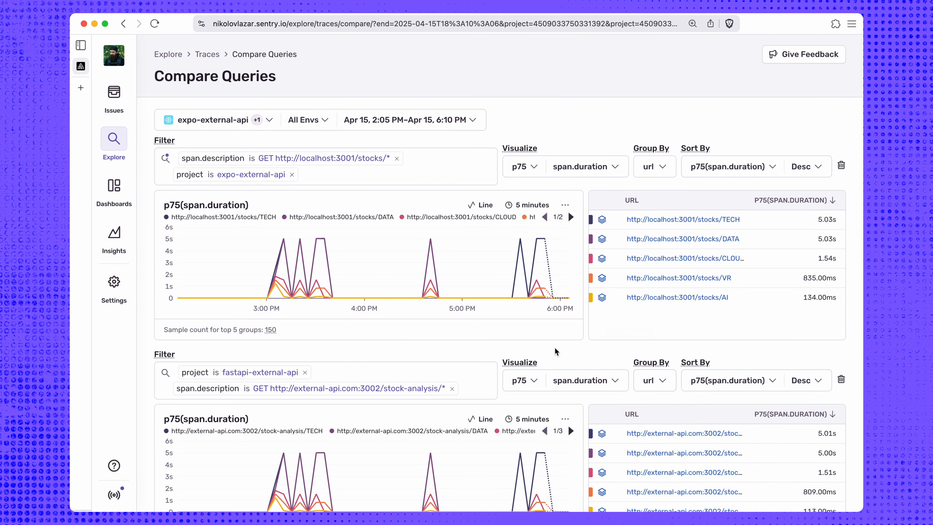
{"action": "scroll", "coordinate": [556, 351], "scroll_direction": "down", "scroll_amount": 4}
{"action": "scroll", "coordinate": [596, 237], "scroll_direction": "up", "scroll_amount": 1}
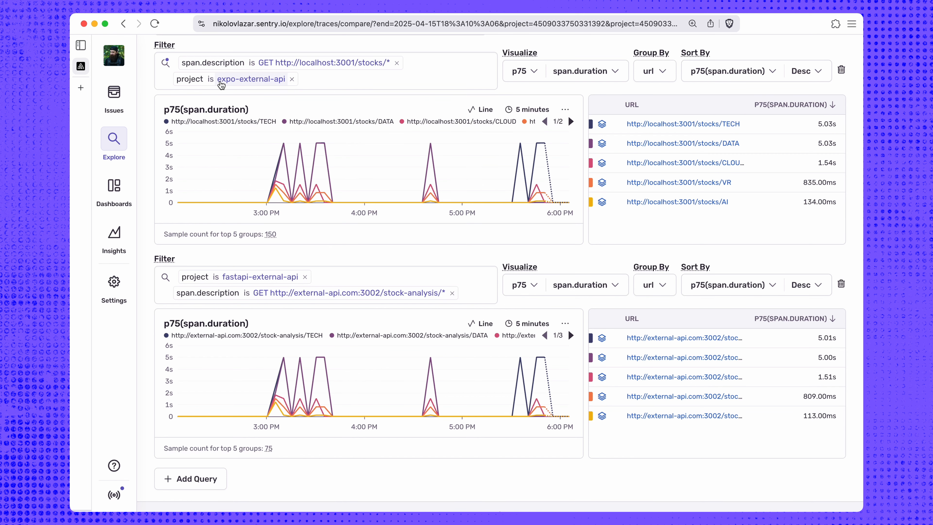
{"action": "scroll", "coordinate": [221, 85], "scroll_direction": "down", "scroll_amount": 1}
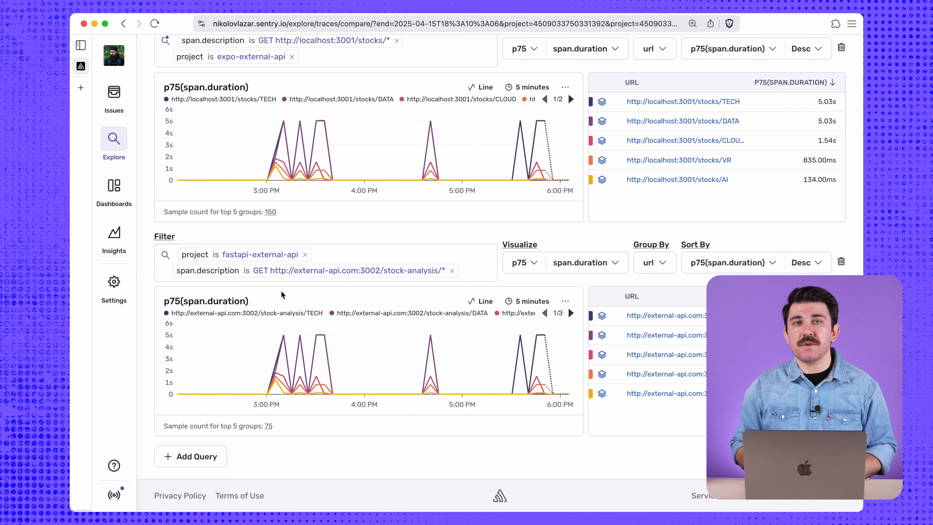
Return to the single expo-external-api query and start an alert rule from it for p75(span.duration)
{"action": "left_click", "coordinate": [123, 23]}
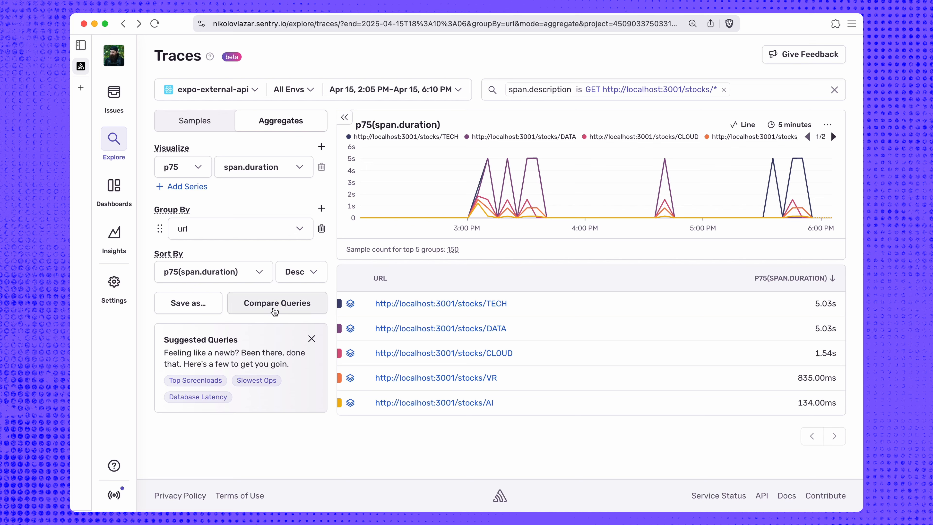
{"action": "left_click", "coordinate": [193, 304]}
{"action": "mouse_move", "coordinate": [184, 331]}
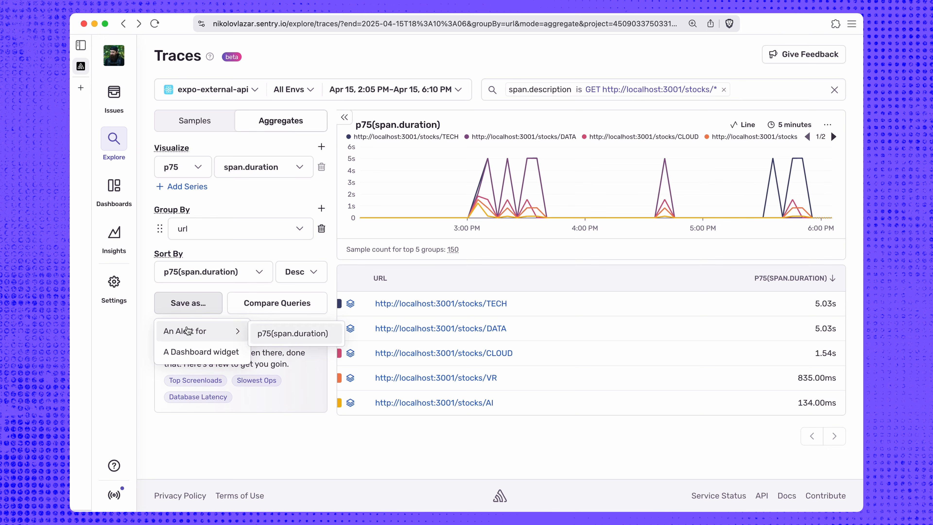
{"action": "left_click", "coordinate": [304, 335]}
Set the alert's critical threshold to above 3000 and its warning threshold to above 1500
{"action": "scroll", "coordinate": [771, 257], "scroll_direction": "down", "scroll_amount": 3}
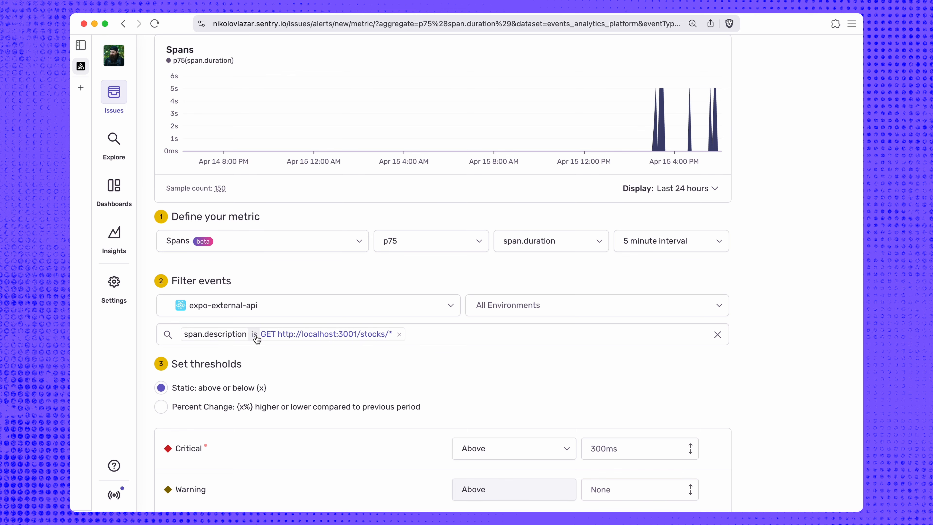
{"action": "scroll", "coordinate": [331, 310], "scroll_direction": "down", "scroll_amount": 4}
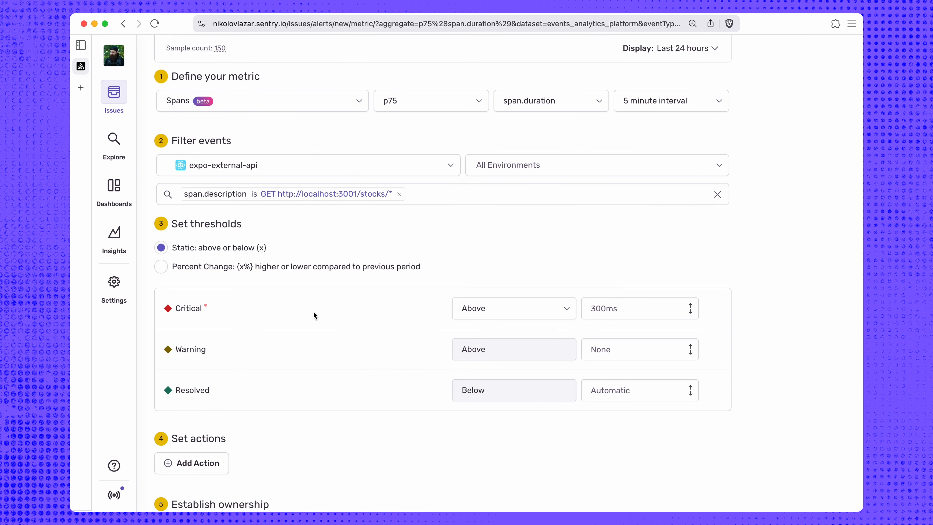
{"action": "left_click", "coordinate": [636, 305]}
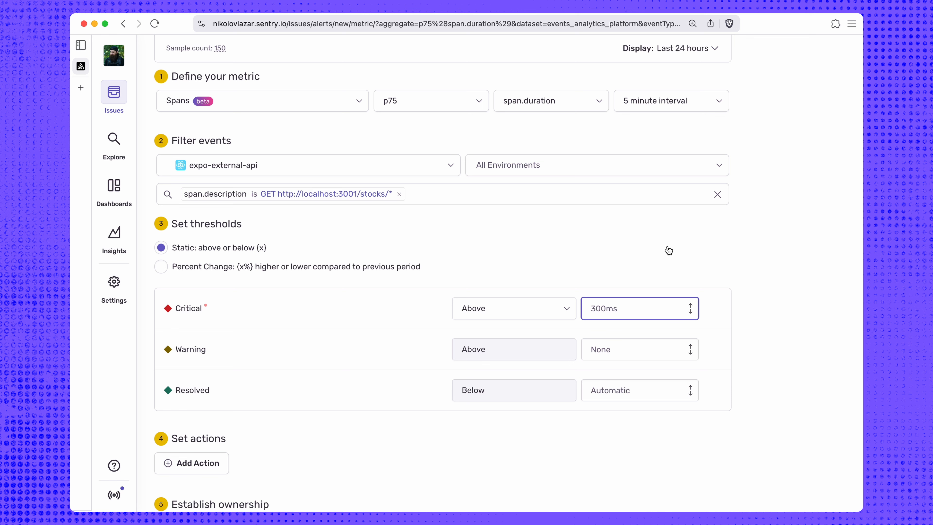
{"action": "type", "text": "3000"}
{"action": "left_click", "coordinate": [673, 249]}
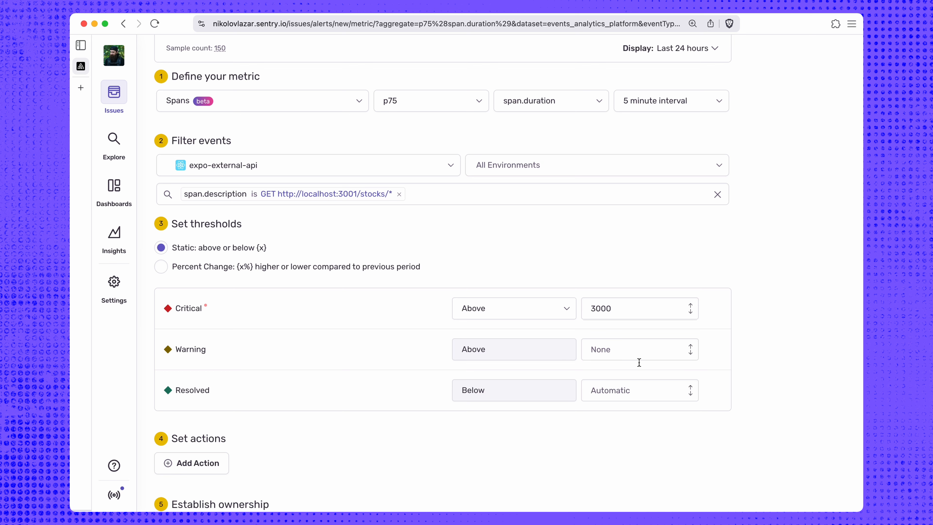
{"action": "left_click", "coordinate": [608, 353]}
{"action": "type", "text": "1500"}
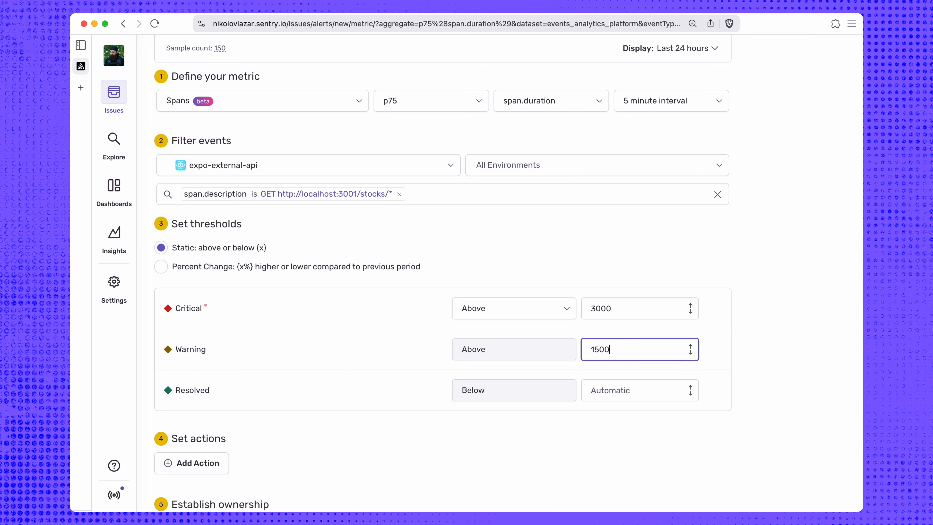
{"action": "left_click", "coordinate": [819, 312]}
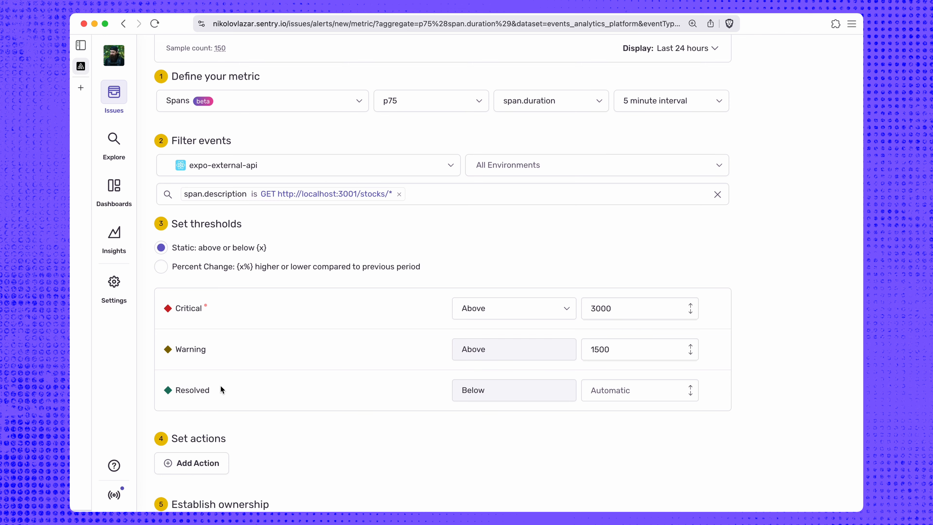
Add an alert action that emails the team member on Critical Status
{"action": "scroll", "coordinate": [366, 273], "scroll_direction": "down", "scroll_amount": 5}
{"action": "left_click", "coordinate": [189, 270]}
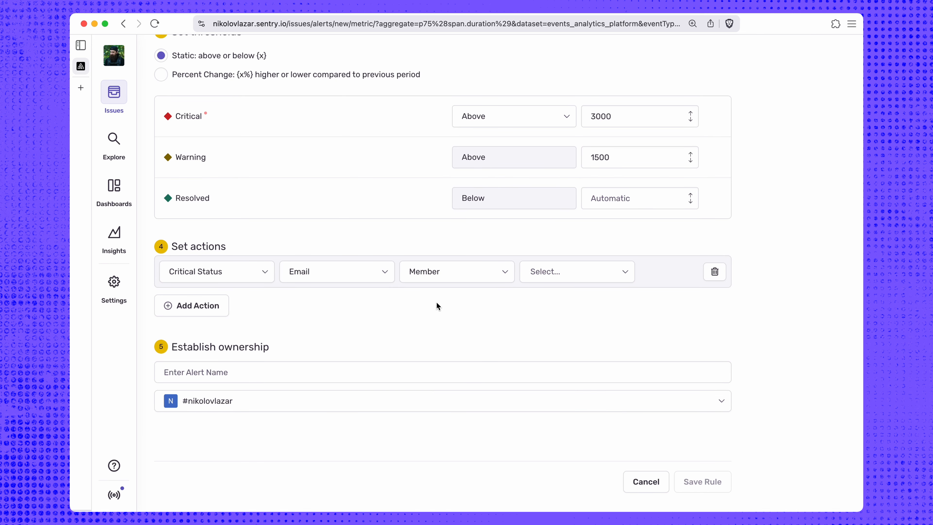
{"action": "left_click", "coordinate": [599, 276]}
{"action": "left_click", "coordinate": [585, 298]}
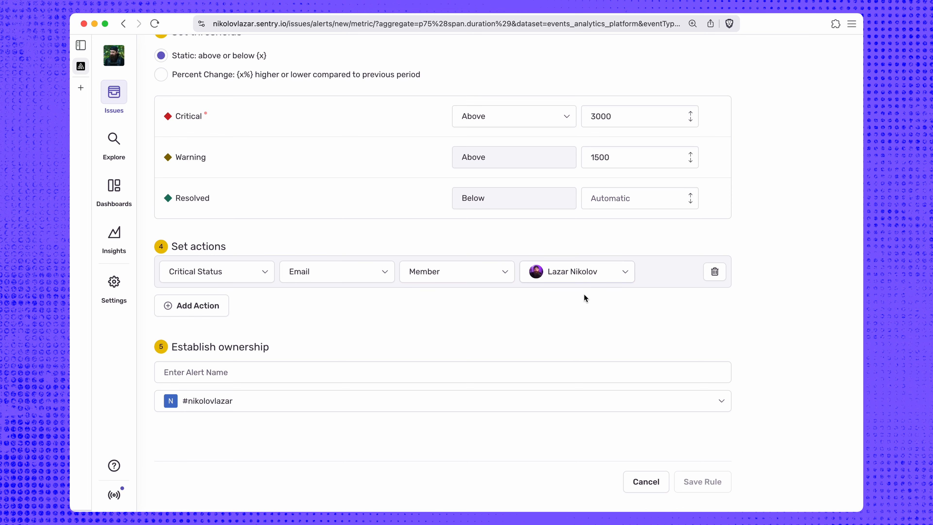
Add a second alert action for Warning Status that notifies the member's username through Slack - Sentry
{"action": "left_click", "coordinate": [191, 305]}
{"action": "left_click", "coordinate": [220, 306]}
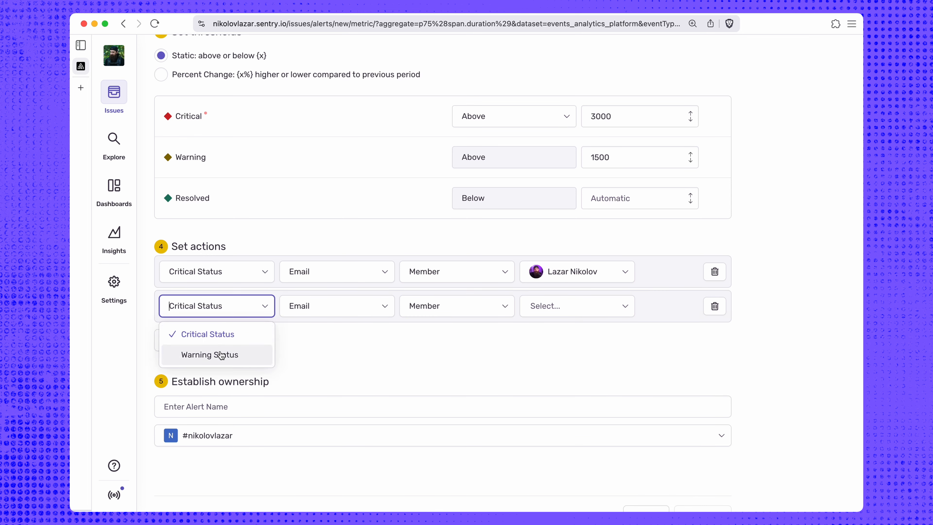
{"action": "left_click", "coordinate": [207, 358]}
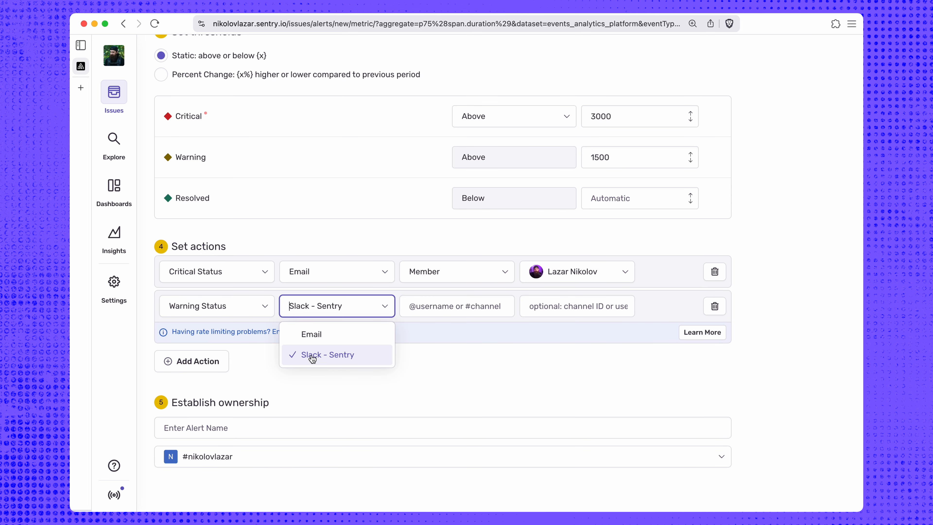
{"action": "left_click", "coordinate": [311, 355]}
{"action": "left_click", "coordinate": [436, 307]}
{"action": "type", "text": "@lazar"}
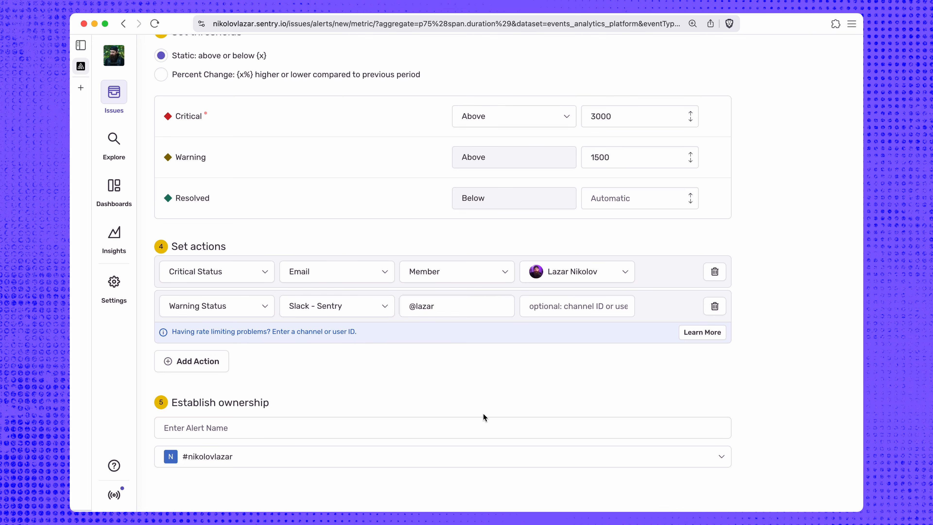
Name the alert "Stock Analysis API" and save the rule
{"action": "scroll", "coordinate": [483, 413], "scroll_direction": "down", "scroll_amount": 3}
{"action": "left_click", "coordinate": [241, 339]}
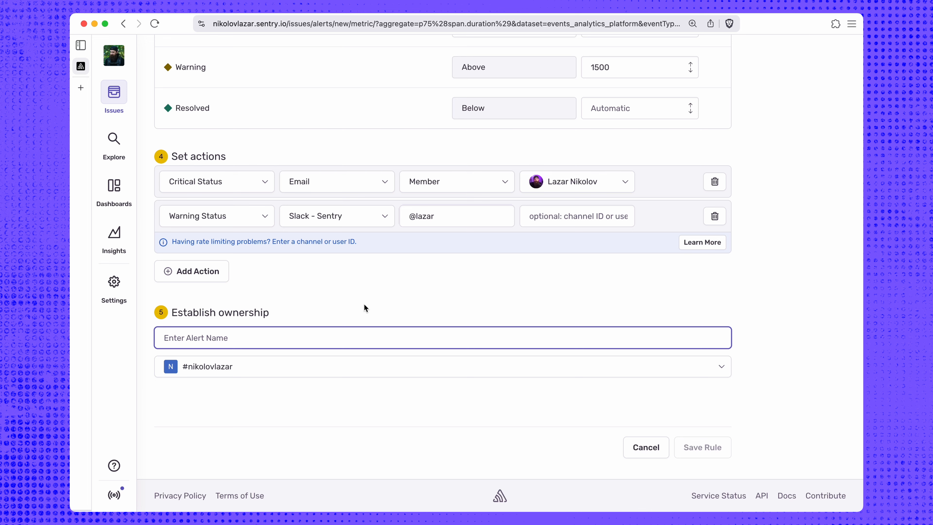
{"action": "type", "text": "Stock Analysis API"}
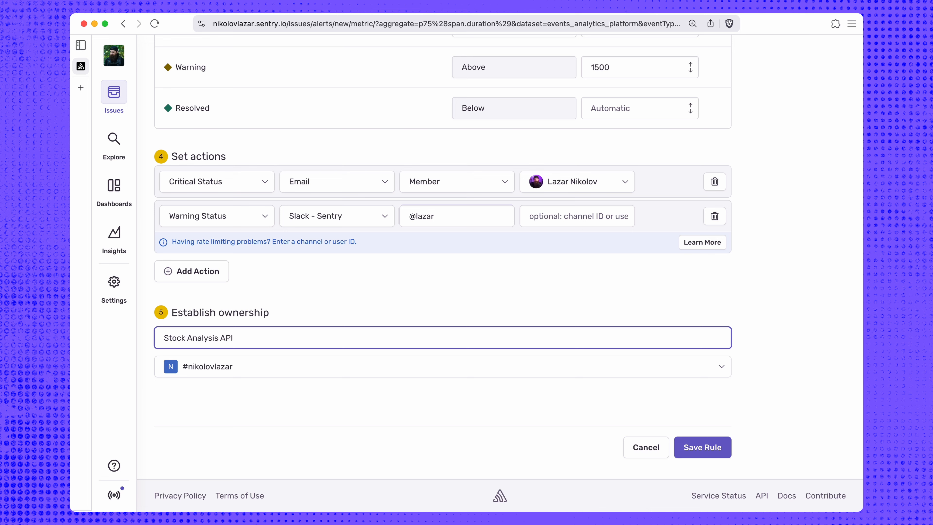
{"action": "left_click", "coordinate": [704, 447]}
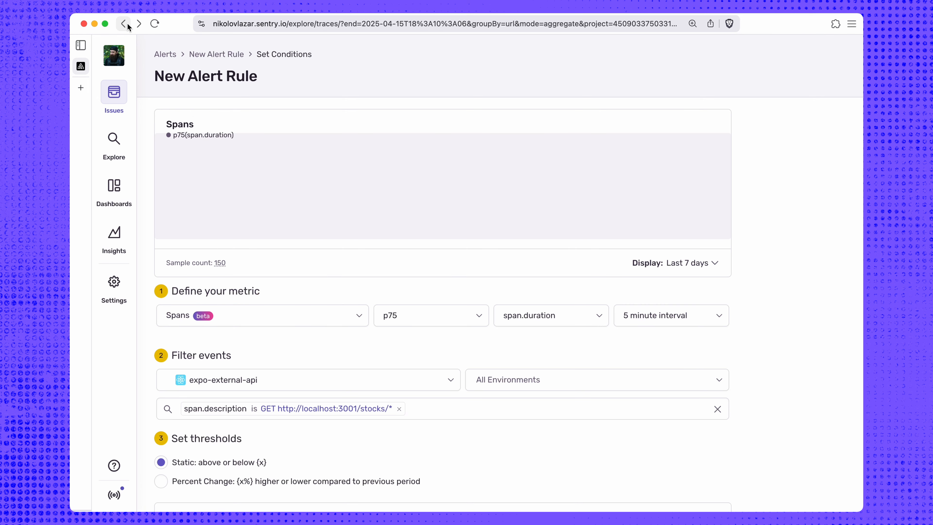
Return to the traces query and open it as a widget for the Backend Overview dashboard in the Widget Builder
{"action": "left_click", "coordinate": [126, 24]}
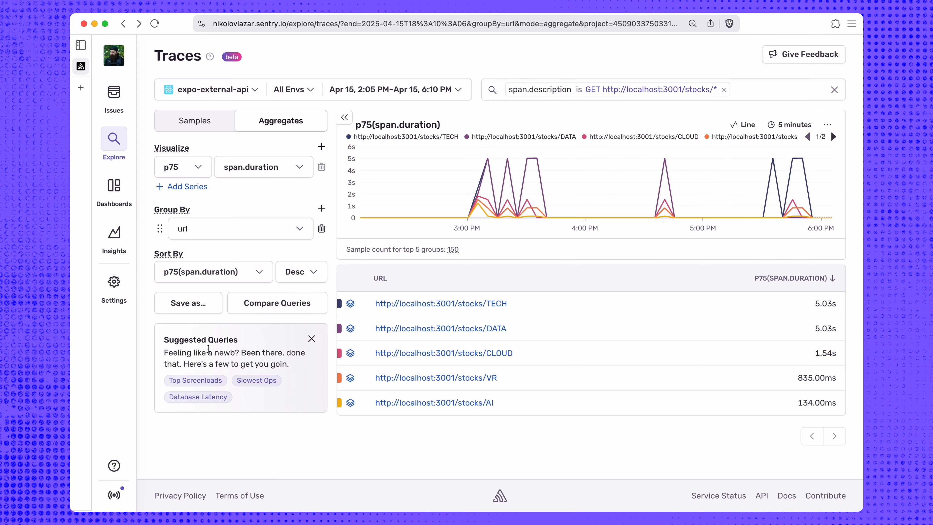
{"action": "left_click", "coordinate": [188, 308]}
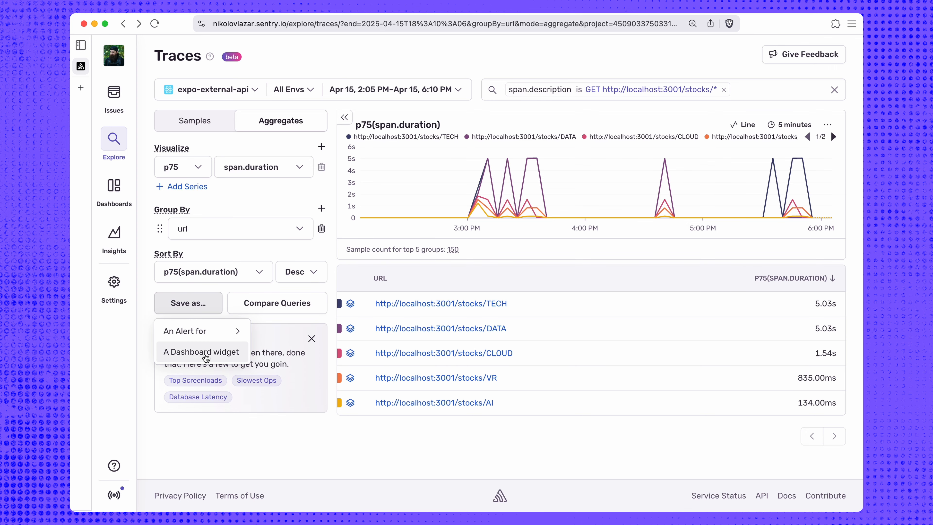
{"action": "left_click", "coordinate": [205, 355]}
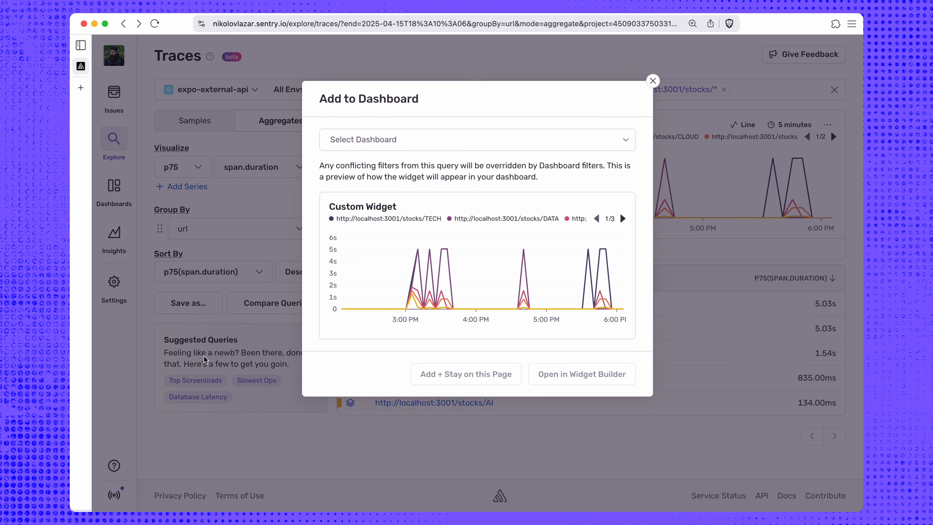
{"action": "left_click", "coordinate": [366, 145]}
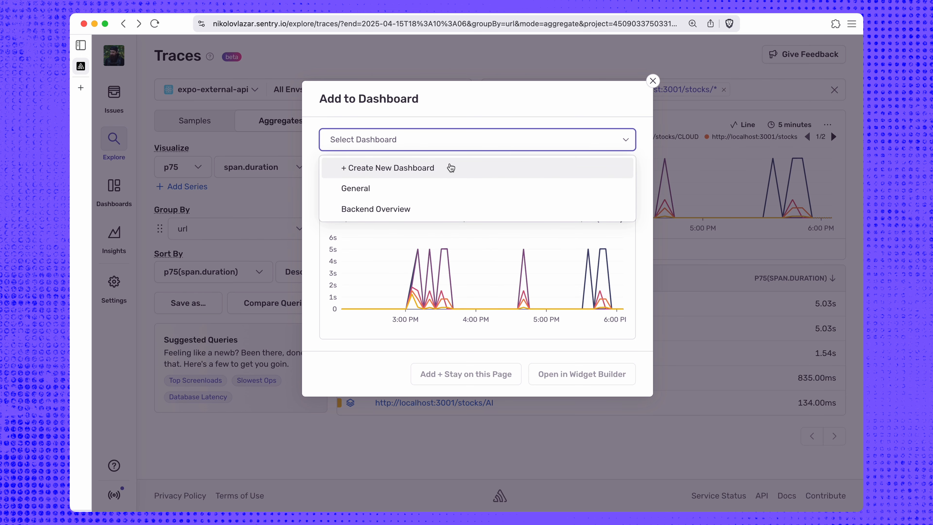
{"action": "left_click", "coordinate": [381, 210]}
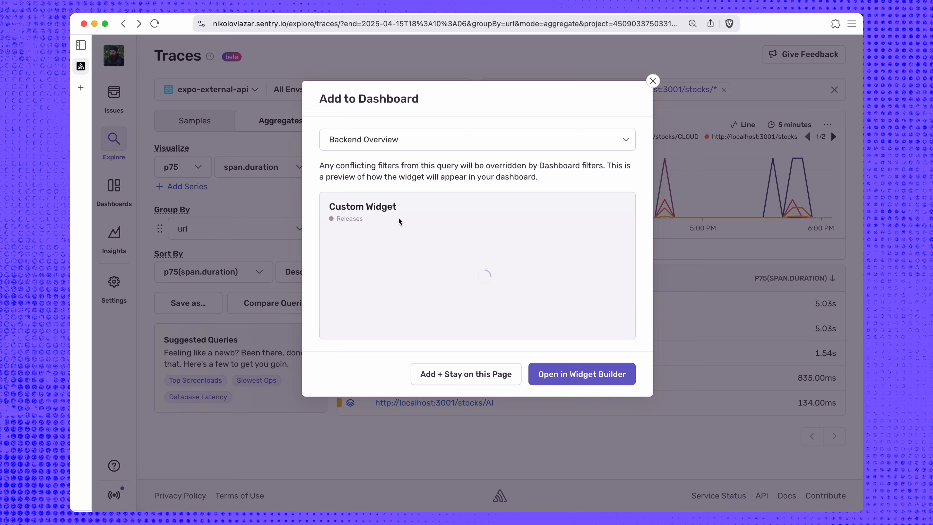
{"action": "left_click", "coordinate": [554, 373]}
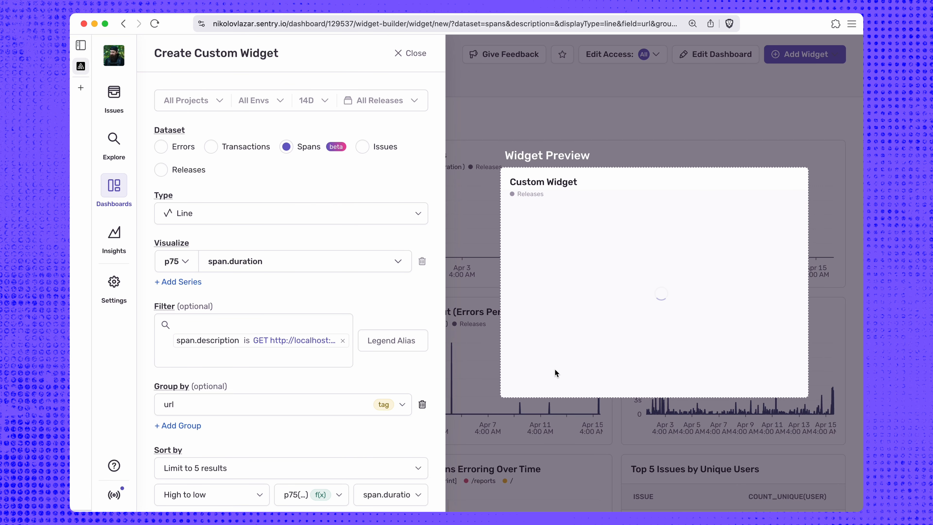
Review the new widget's type, visualization, filter, grouping, result limit and sort order options
{"action": "scroll", "coordinate": [289, 286], "scroll_direction": "down", "scroll_amount": 1}
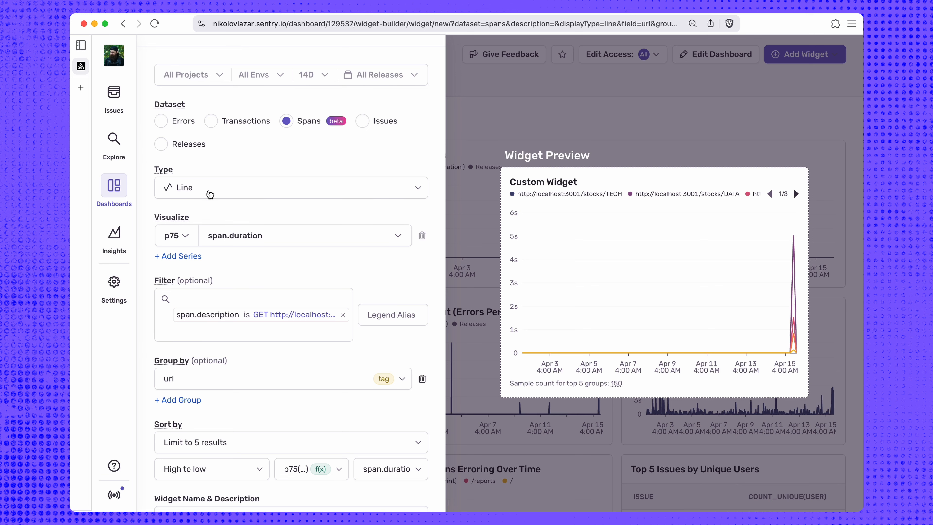
{"action": "scroll", "coordinate": [227, 220], "scroll_direction": "down", "scroll_amount": 3}
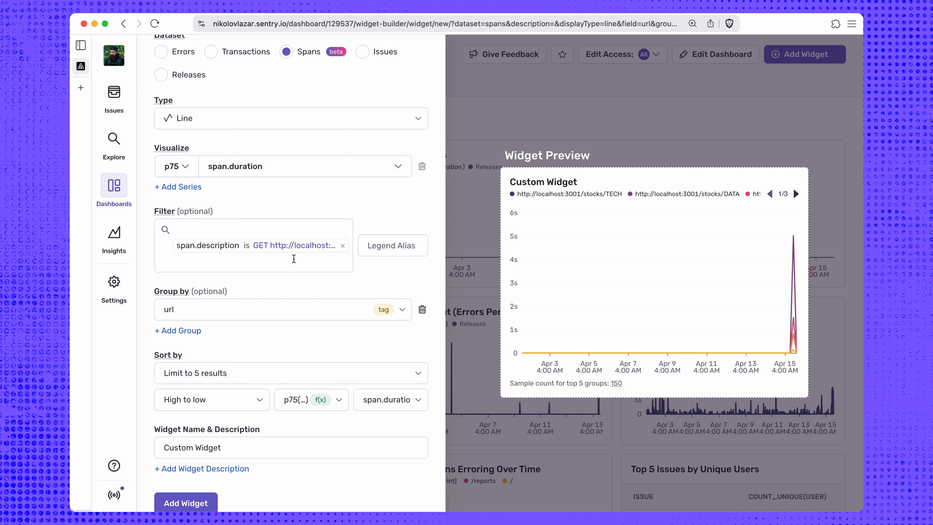
{"action": "scroll", "coordinate": [294, 276], "scroll_direction": "down", "scroll_amount": 1}
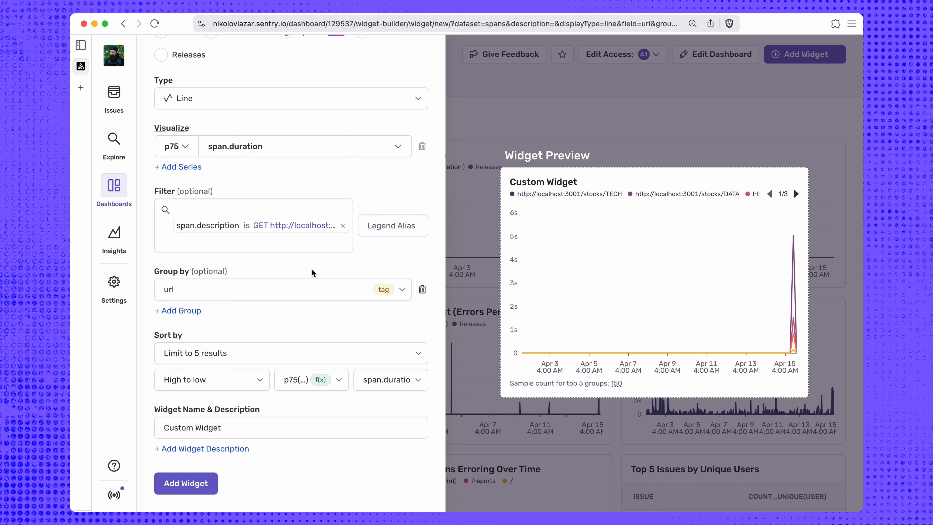
{"action": "left_click", "coordinate": [254, 354]}
{"action": "left_click", "coordinate": [255, 354]}
{"action": "left_click", "coordinate": [232, 363]}
{"action": "left_click", "coordinate": [235, 359]}
{"action": "left_click", "coordinate": [221, 380]}
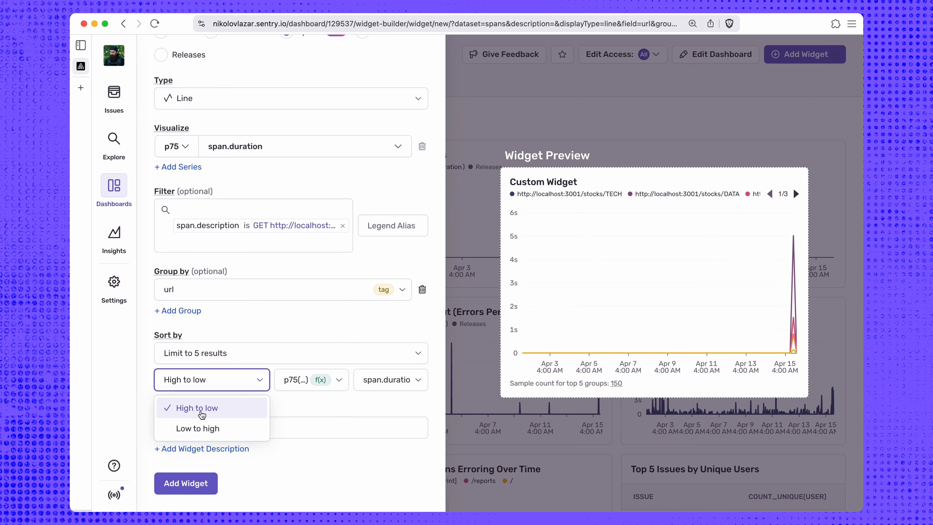
{"action": "left_click", "coordinate": [241, 376]}
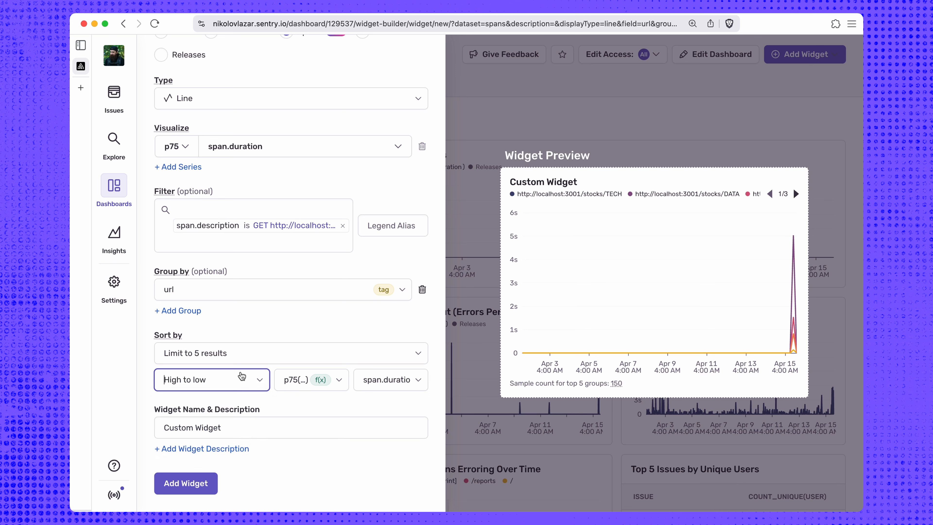
Name the widget "Stock Analysis API" and add it to the dashboard
{"action": "left_click_drag", "start_coordinate": [263, 428], "coordinate": [151, 427]}
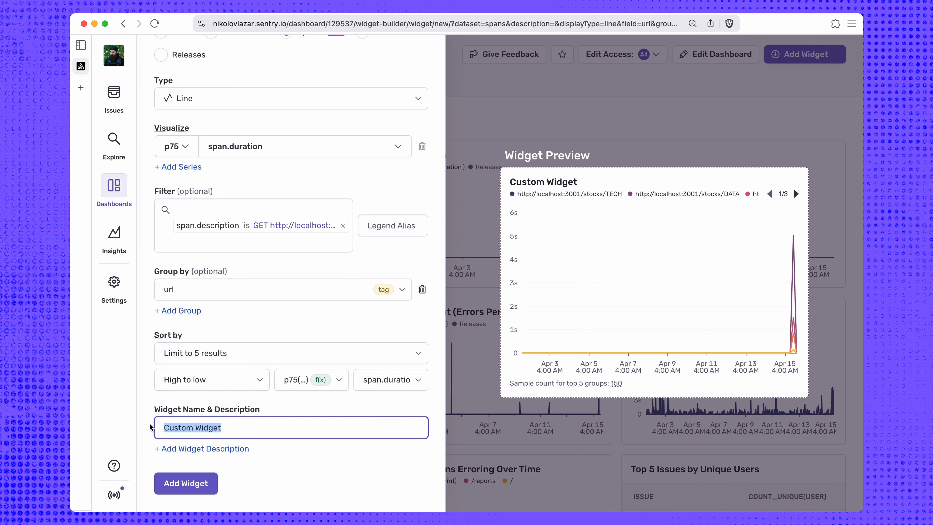
{"action": "type", "text": "S"}
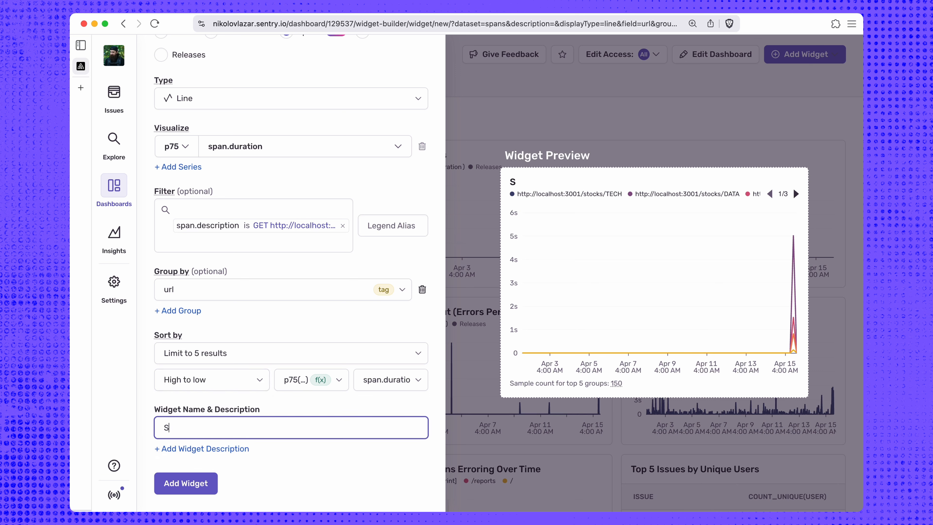
{"action": "type", "text": "tock An"}
{"action": "key", "text": "BackSpace"}
{"action": "type", "text": "Analysis AI"}
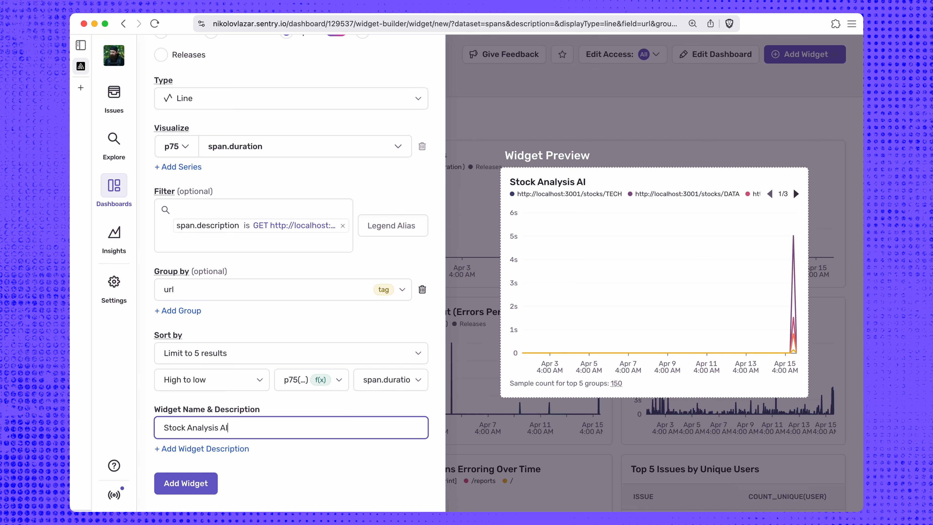
{"action": "key", "text": "BackSpace"}
{"action": "type", "text": "PI"}
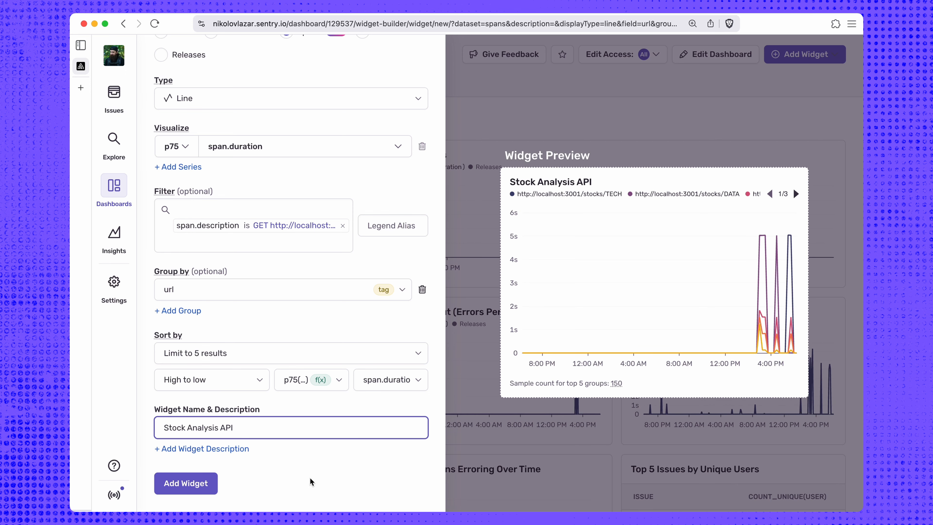
{"action": "left_click", "coordinate": [210, 485]}
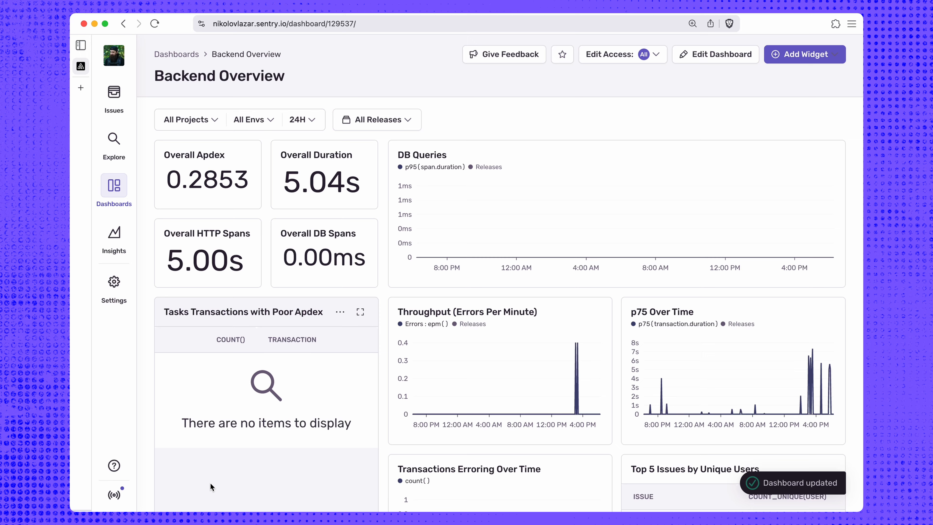
Widen the Stock Analysis API widget to span the two right-hand dashboard columns and save the layout
{"action": "scroll", "coordinate": [374, 456], "scroll_direction": "down", "scroll_amount": 10}
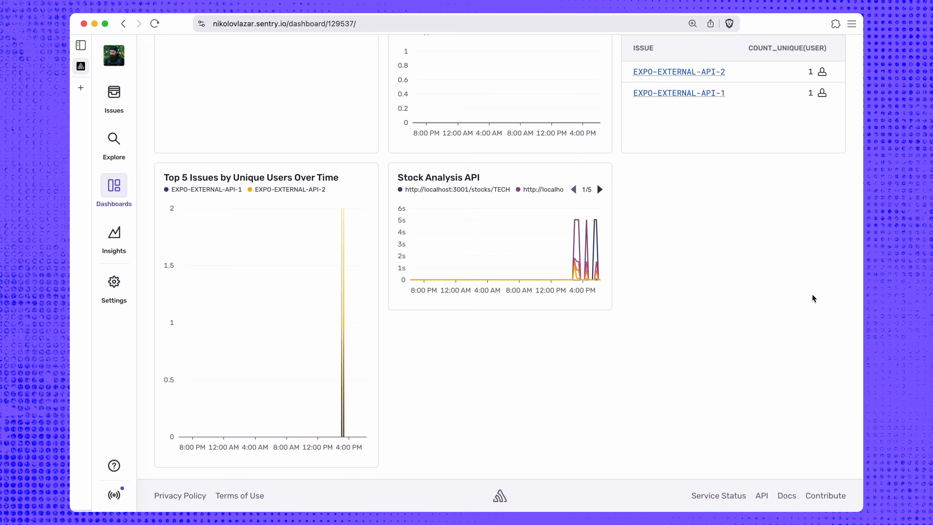
{"action": "scroll", "coordinate": [811, 287], "scroll_direction": "up", "scroll_amount": 10}
{"action": "left_click", "coordinate": [741, 56]}
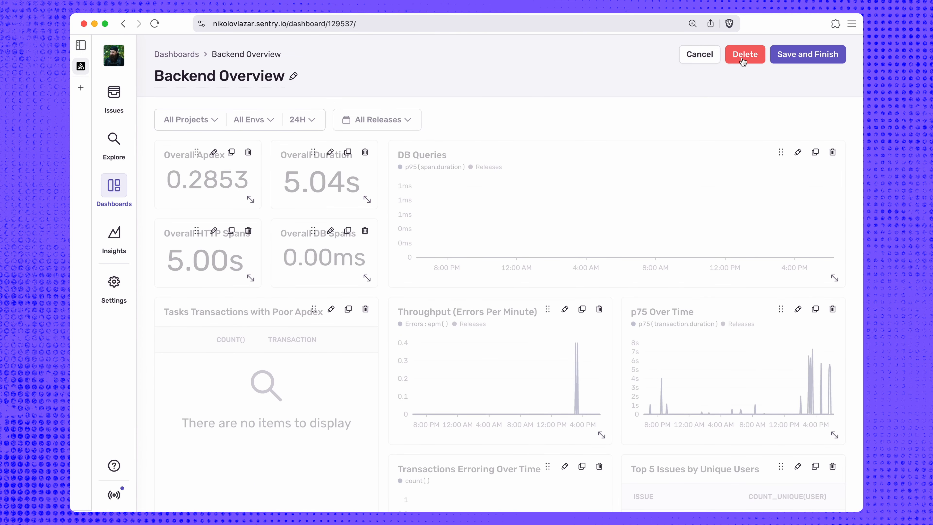
{"action": "scroll", "coordinate": [664, 184], "scroll_direction": "down", "scroll_amount": 9}
{"action": "left_click_drag", "start_coordinate": [602, 416], "coordinate": [824, 417]}
{"action": "scroll", "coordinate": [718, 323], "scroll_direction": "up", "scroll_amount": 9}
{"action": "left_click", "coordinate": [794, 57]}
Zoom the Stock Analysis API chart to Apr 15, 2:00 PM–6:16 PM and compare the dashboard's widgets over that range
{"action": "scroll", "coordinate": [514, 303], "scroll_direction": "down", "scroll_amount": 1}
{"action": "scroll", "coordinate": [514, 303], "scroll_direction": "down", "scroll_amount": 12}
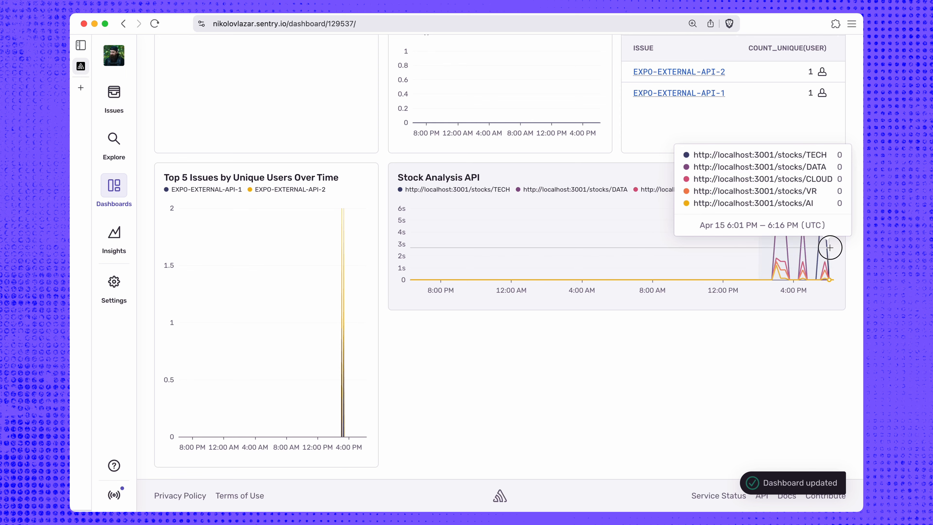
{"action": "left_click_drag", "start_coordinate": [830, 248], "coordinate": [833, 248]}
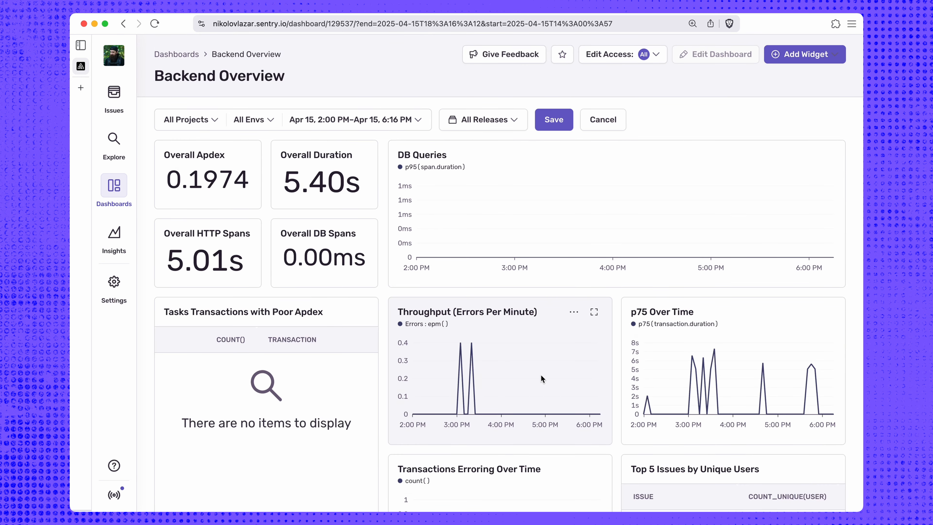
{"action": "scroll", "coordinate": [541, 374], "scroll_direction": "down", "scroll_amount": 10}
{"action": "scroll", "coordinate": [576, 387], "scroll_direction": "up", "scroll_amount": 7}
{"action": "scroll", "coordinate": [574, 353], "scroll_direction": "up", "scroll_amount": 3}
{"action": "scroll", "coordinate": [445, 298], "scroll_direction": "down", "scroll_amount": 9}
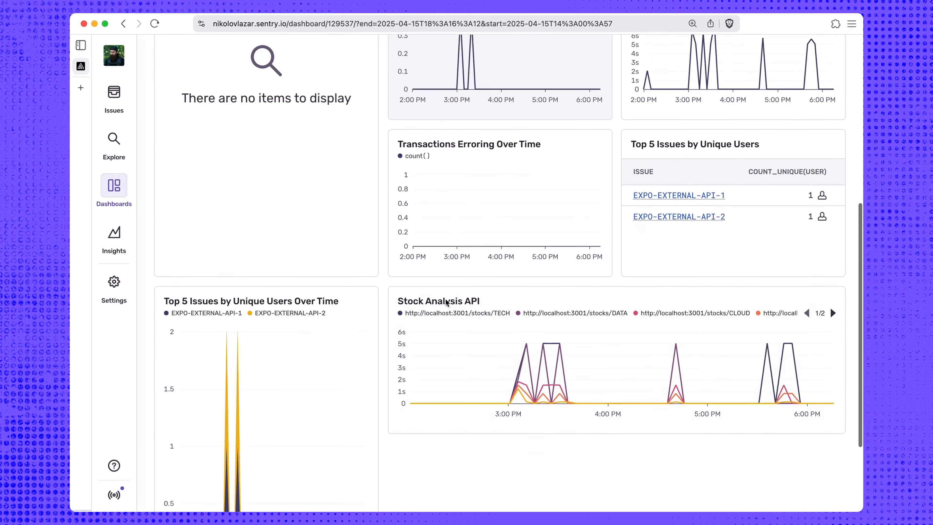